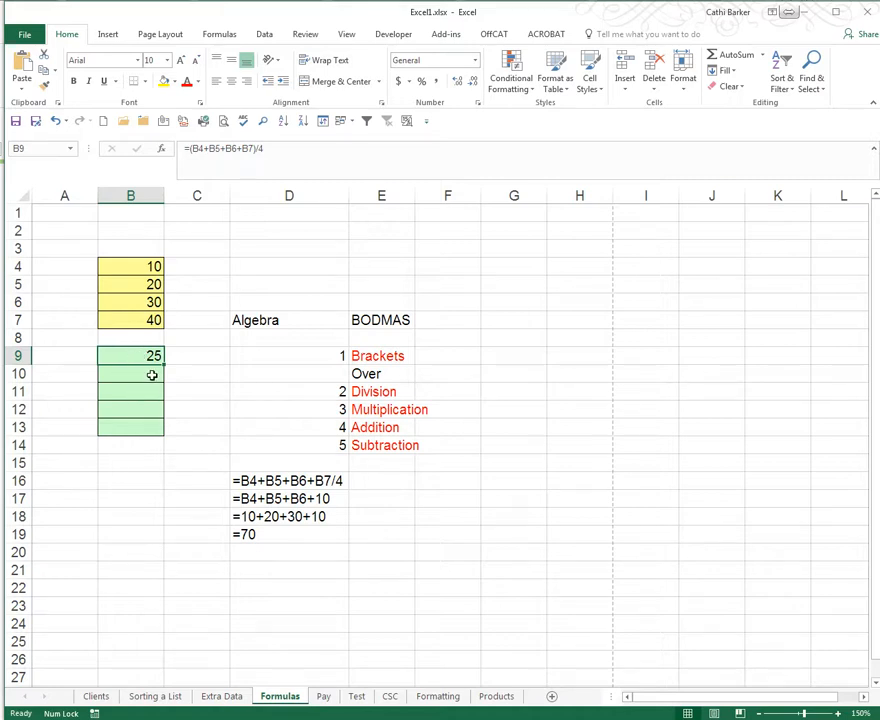
Replace the formula in B9 with a direct AutoSum of B4:B8 and clear the cell again.
{"action": "key", "text": "Delete"}
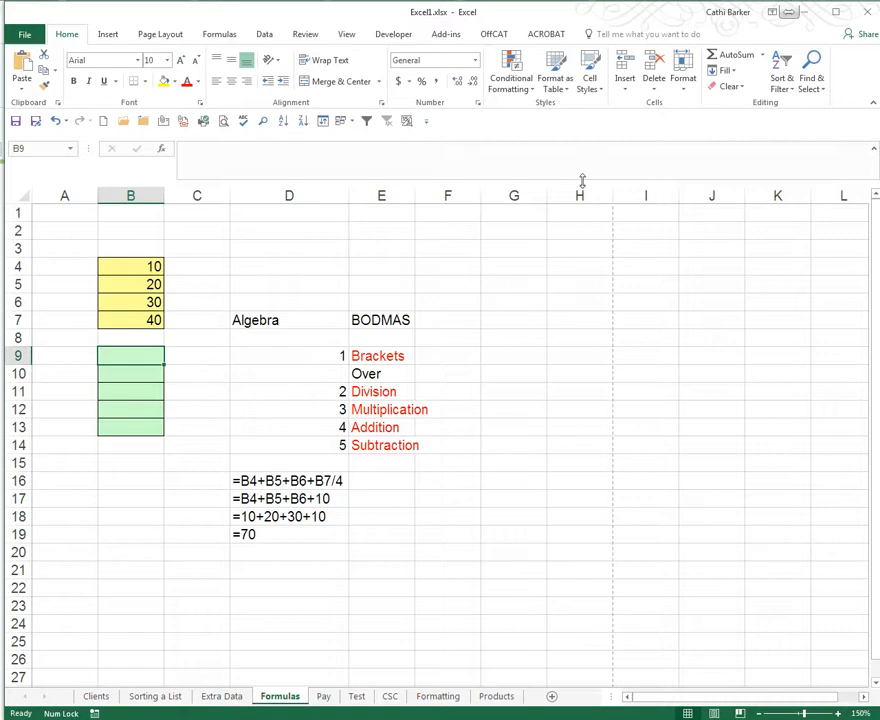
{"action": "left_click", "coordinate": [733, 57]}
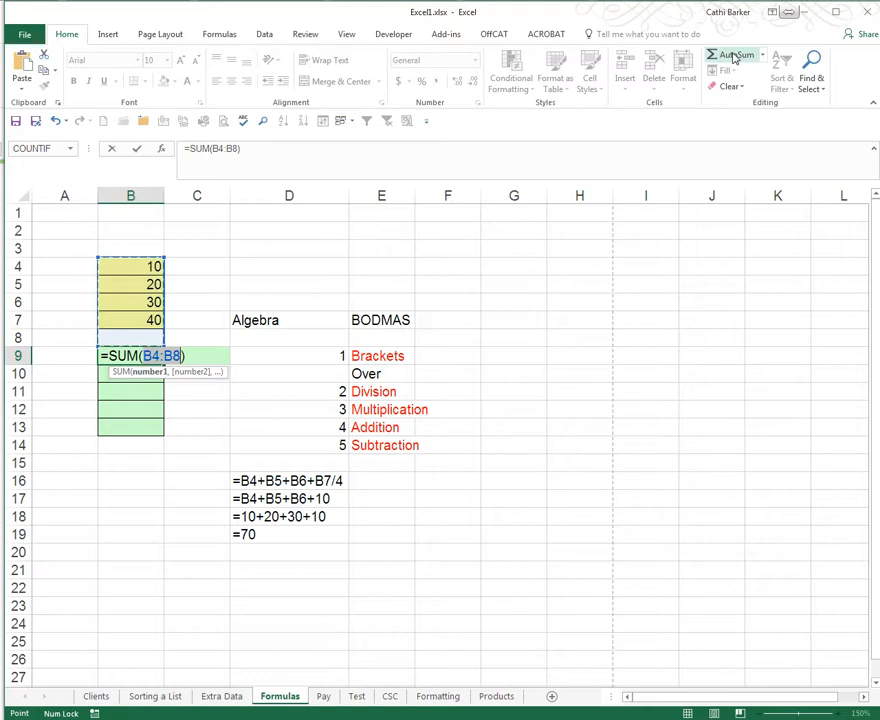
{"action": "left_click", "coordinate": [733, 57]}
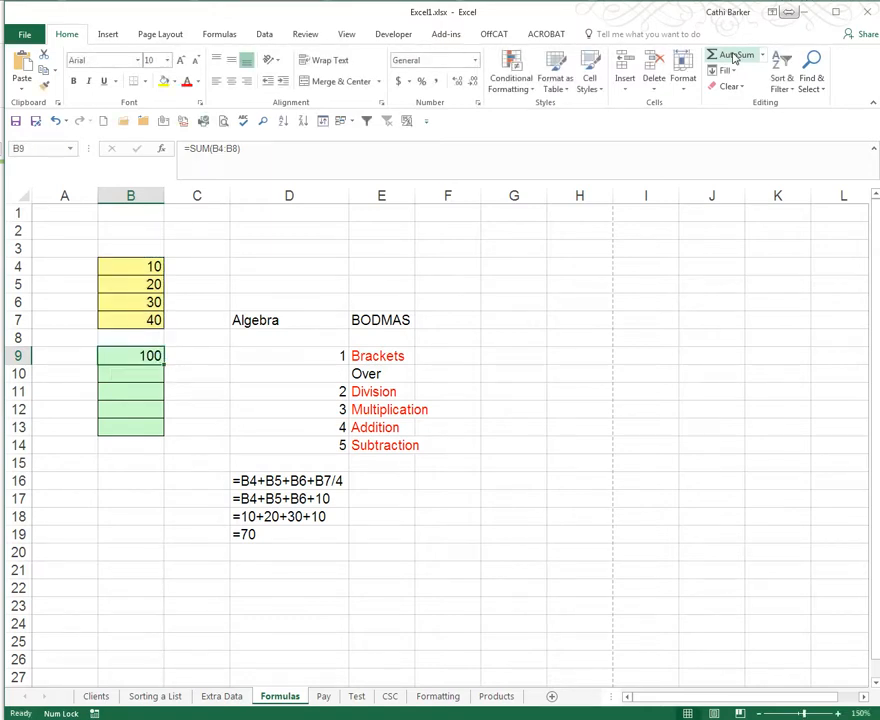
{"action": "key", "text": "Delete"}
Total B4:B8 in B9 by choosing Sum from the AutoSum functions, and delete the result.
{"action": "left_click", "coordinate": [764, 56]}
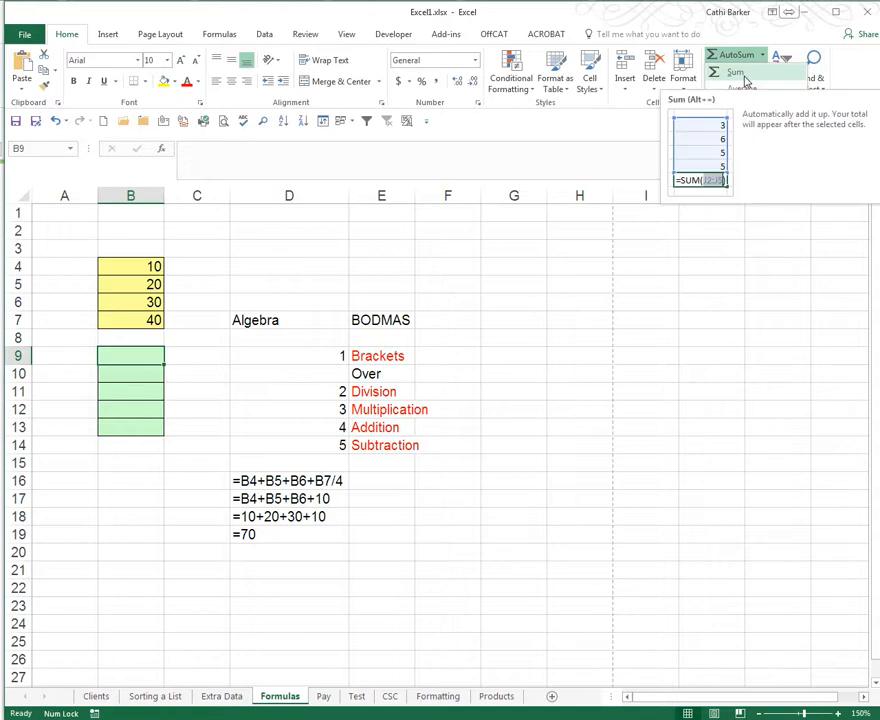
{"action": "left_click", "coordinate": [740, 74]}
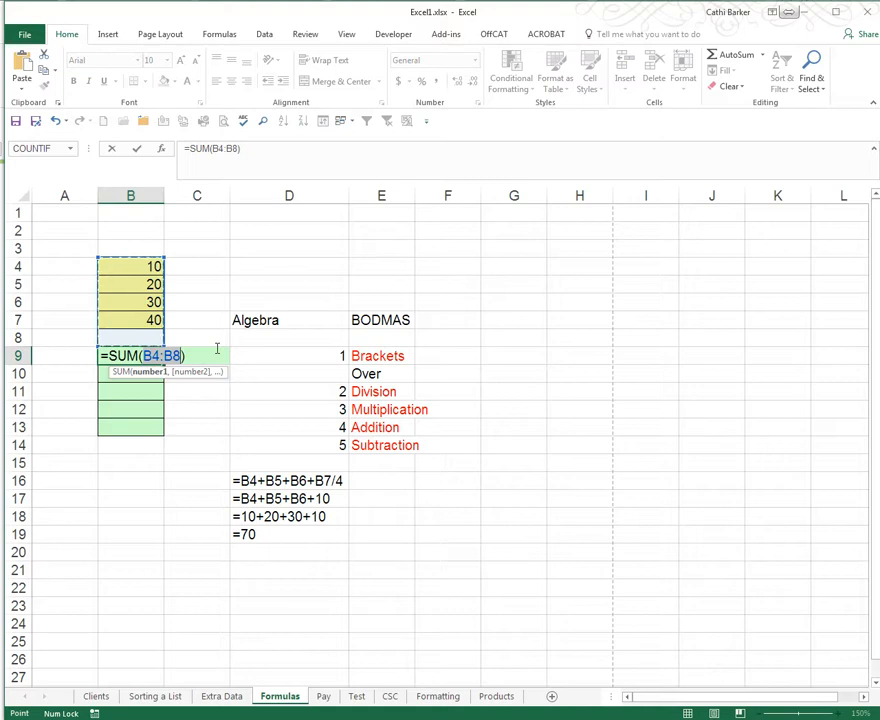
{"action": "key", "text": "ctrl+Return"}
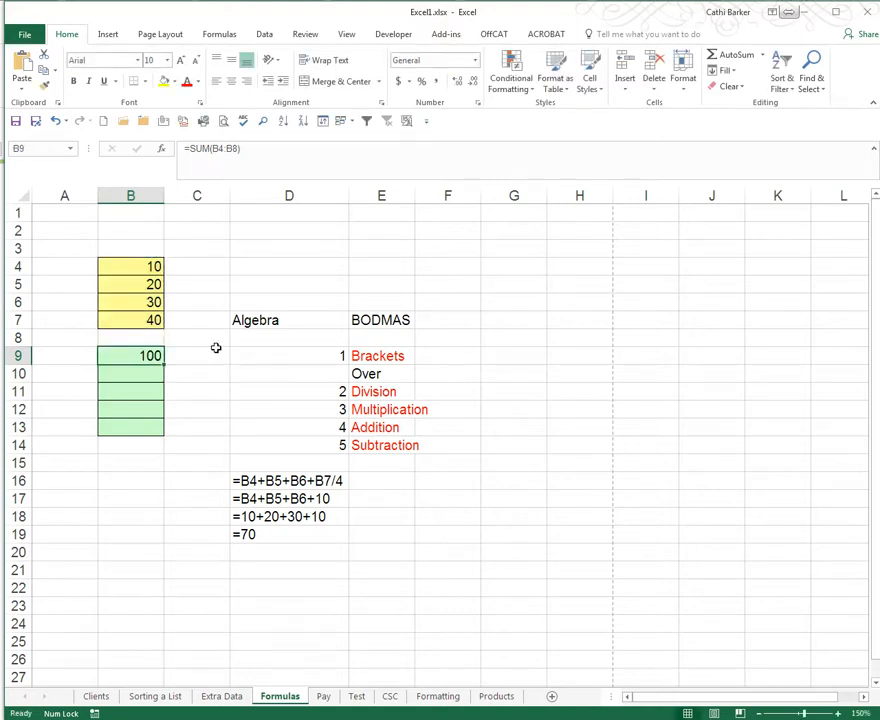
{"action": "key", "text": "Delete"}
{"action": "left_click", "coordinate": [215, 36]}
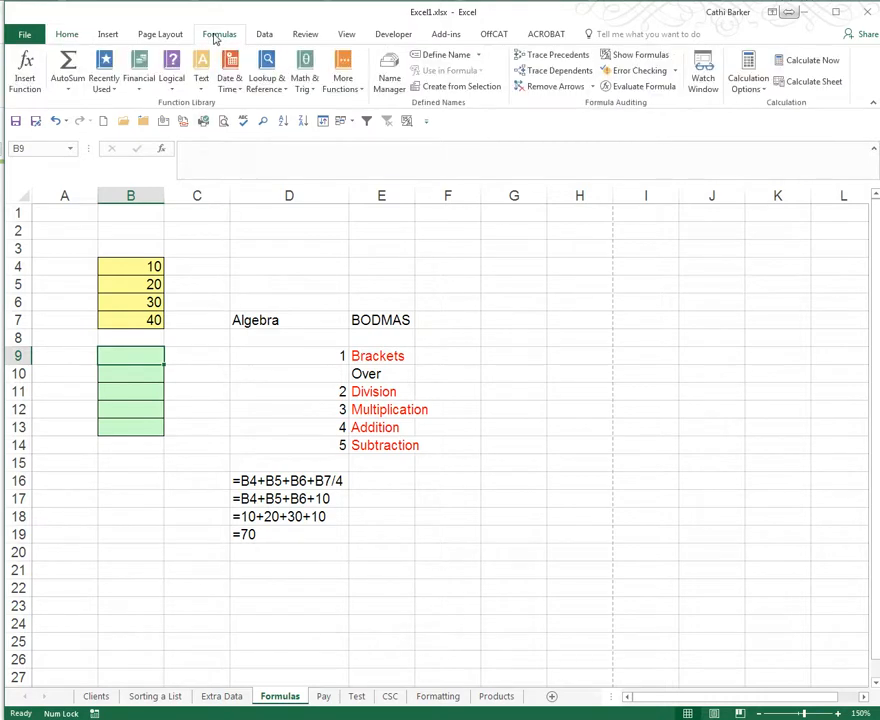
{"action": "left_click", "coordinate": [65, 91]}
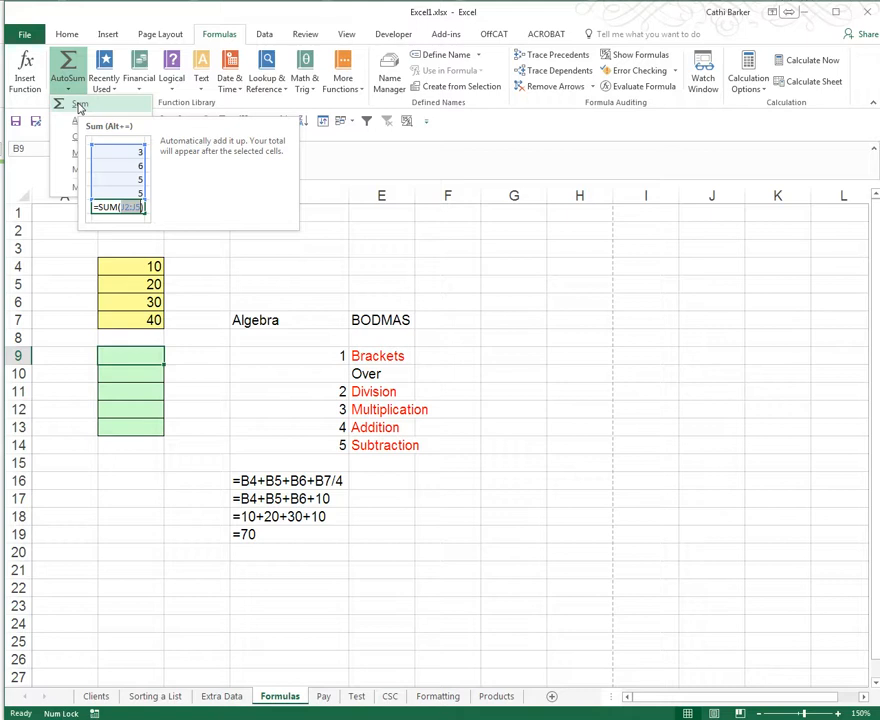
{"action": "left_click", "coordinate": [154, 358]}
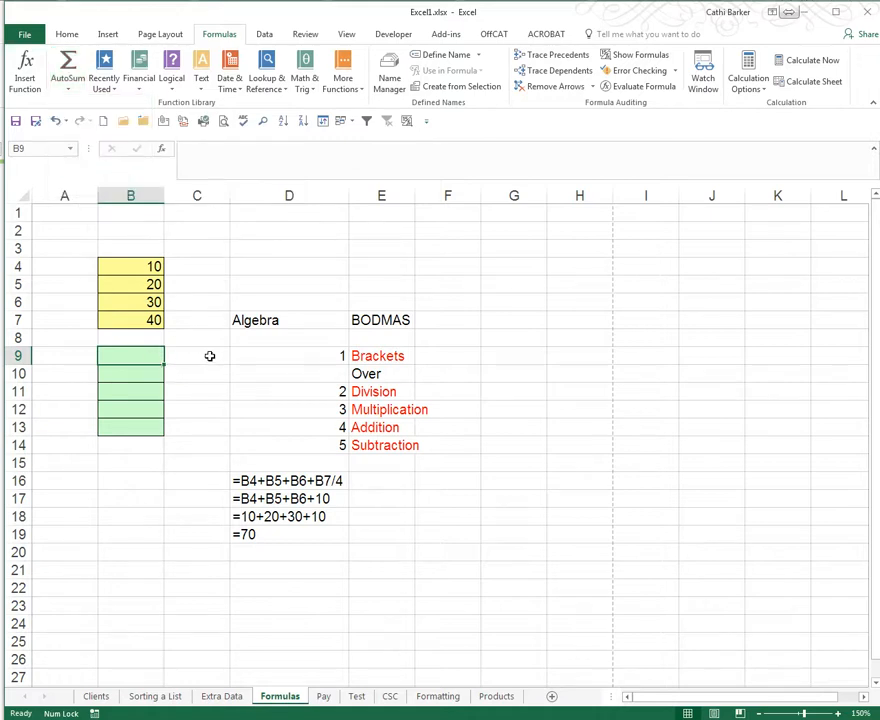
Enter the automatic formula =SUM(B4:B8) in B9 without leaving the cell, and empty it again.
{"action": "key", "text": "alt+equal"}
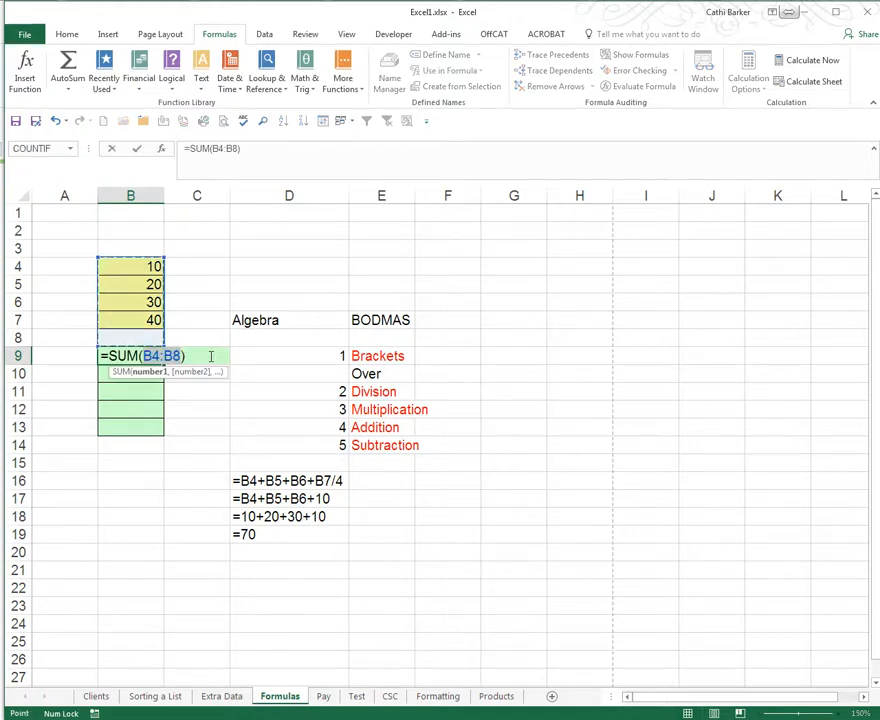
{"action": "key", "text": "ctrl+Return"}
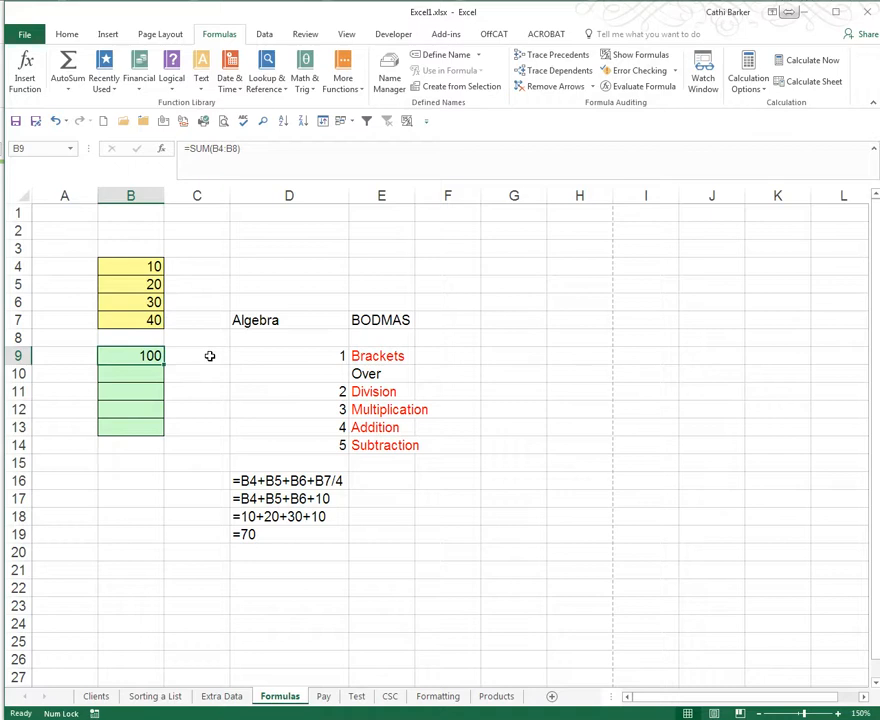
{"action": "key", "text": "Delete"}
Insert the SUM function for B4:B8 into B9 through the Insert Function dialog, and clear the cell.
{"action": "left_click", "coordinate": [163, 151]}
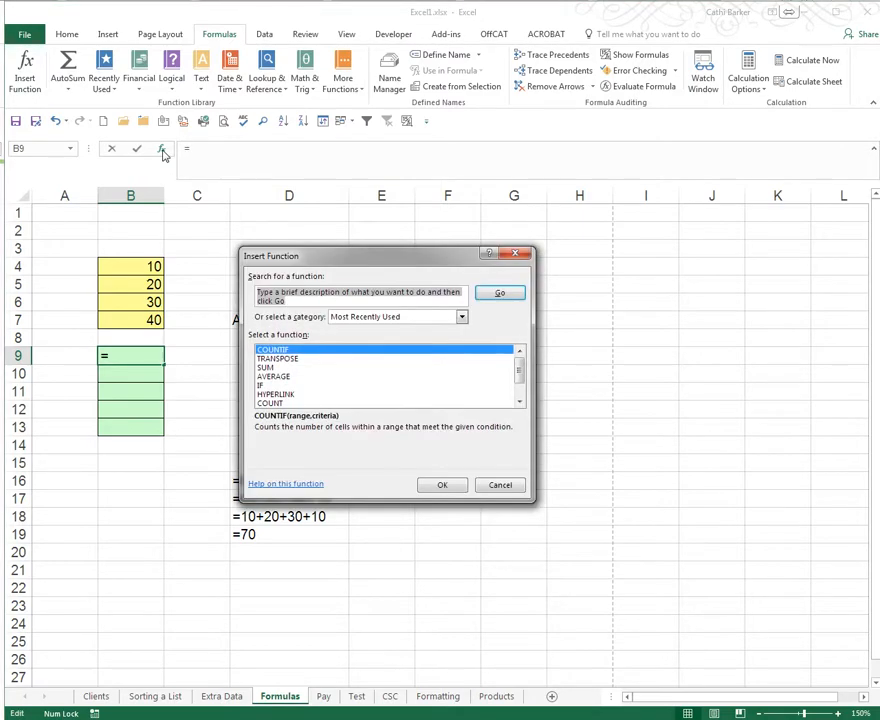
{"action": "left_click", "coordinate": [283, 368]}
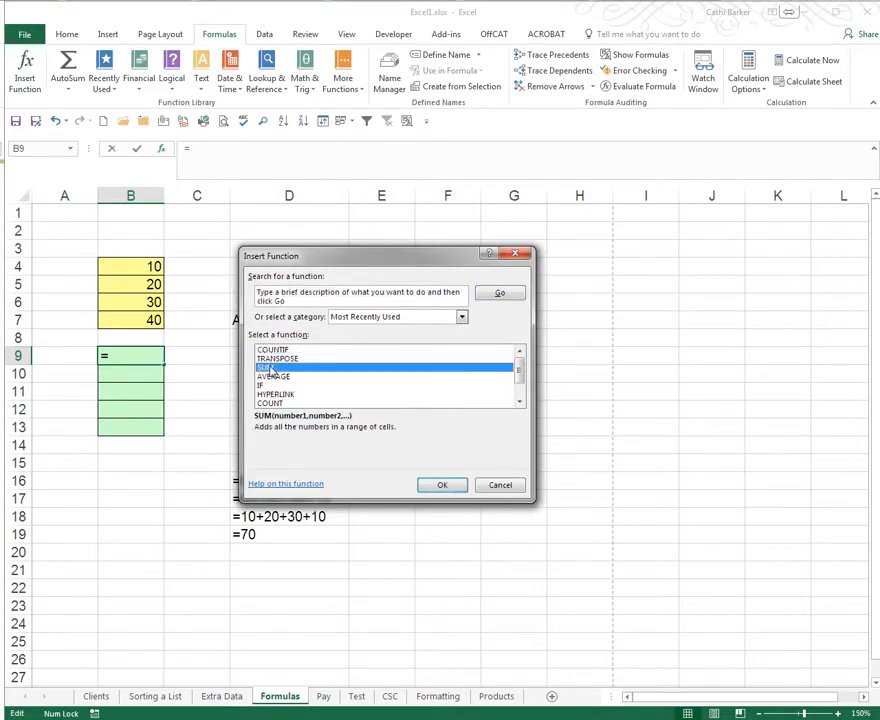
{"action": "left_click", "coordinate": [440, 488]}
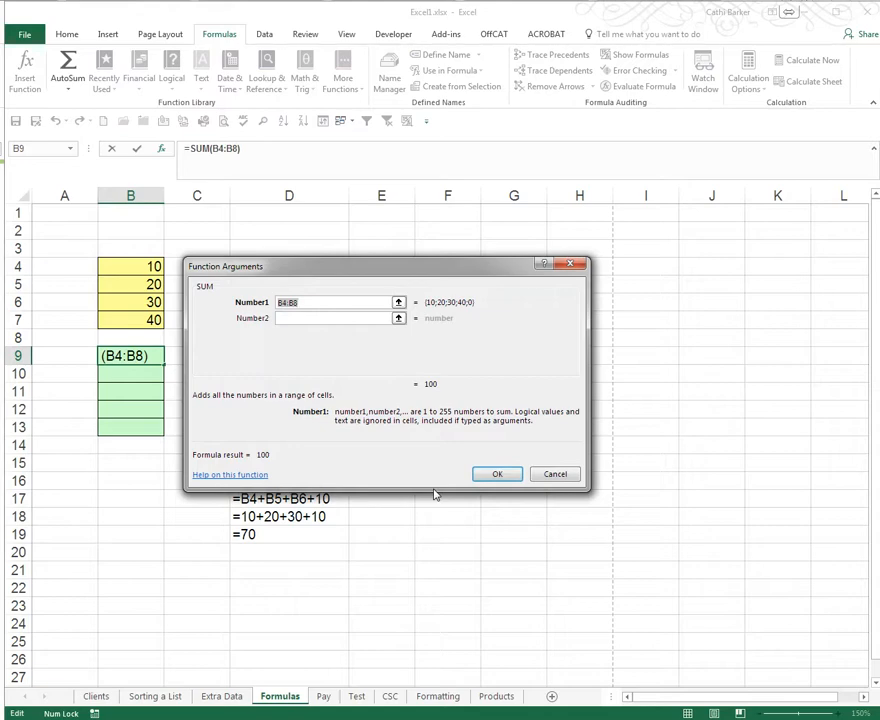
{"action": "left_click", "coordinate": [496, 475]}
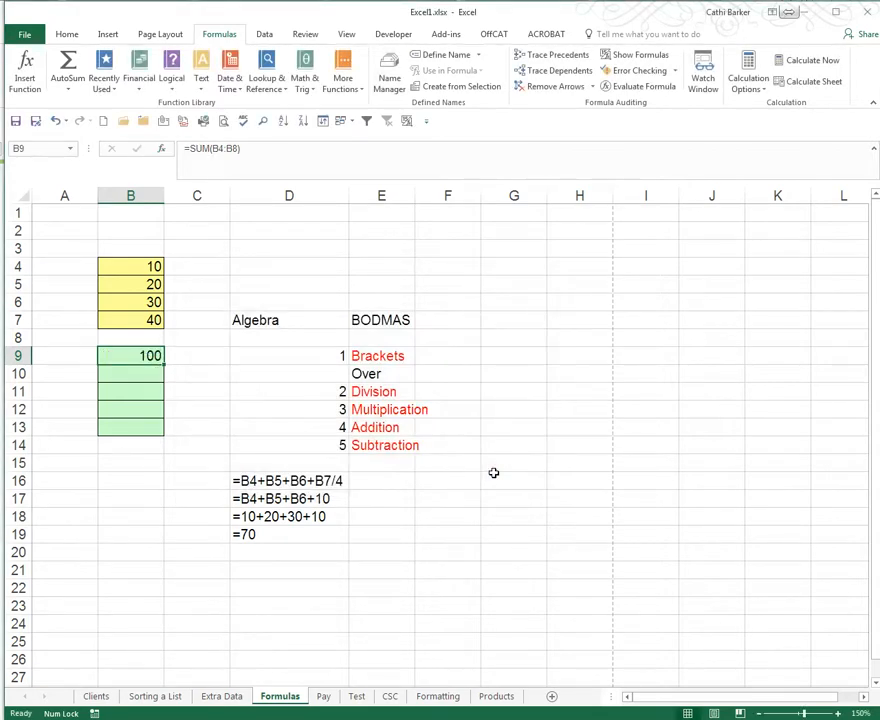
{"action": "key", "text": "Delete"}
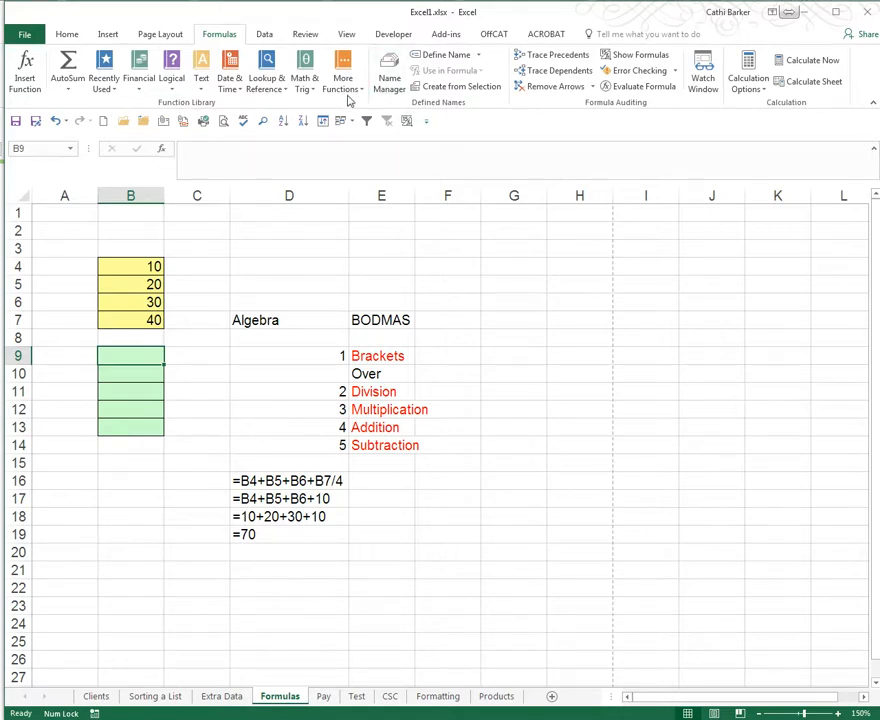
{"action": "left_click", "coordinate": [67, 33]}
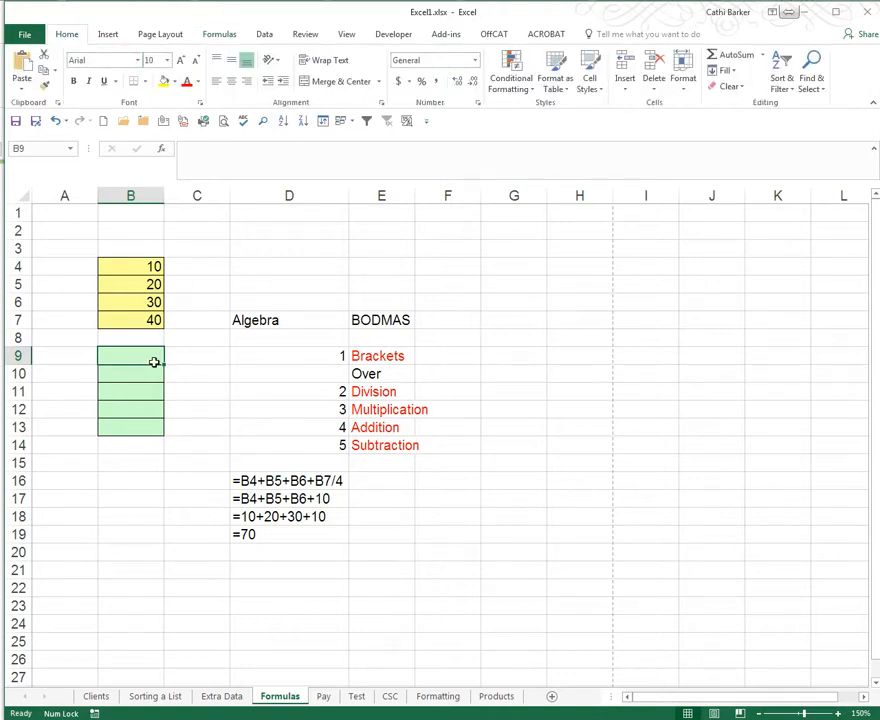
{"action": "type", "text": "=s"}
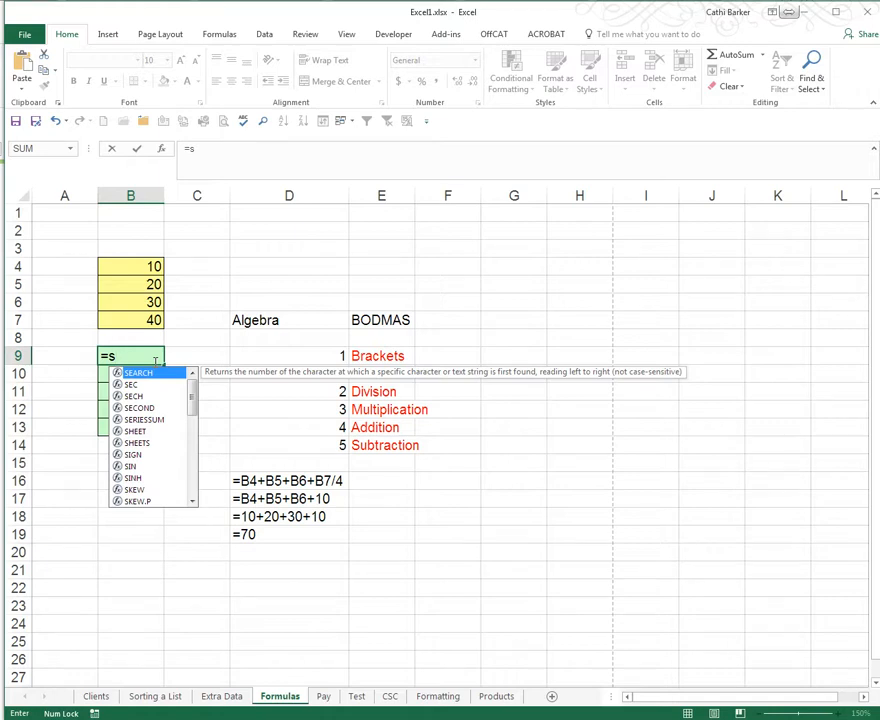
{"action": "left_click", "coordinate": [191, 510]}
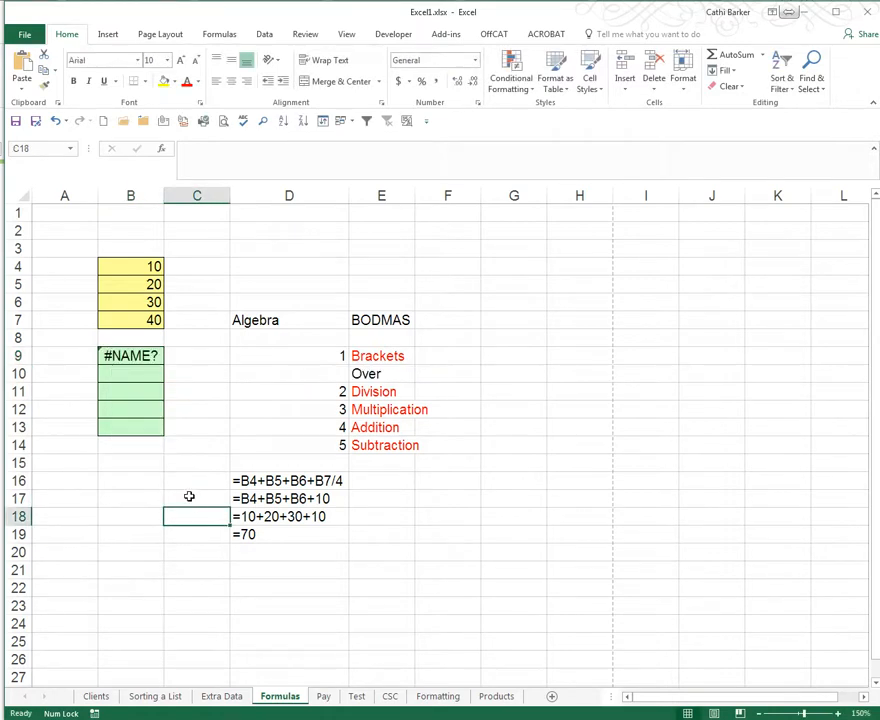
{"action": "left_click", "coordinate": [145, 356]}
{"action": "key", "text": "Delete"}
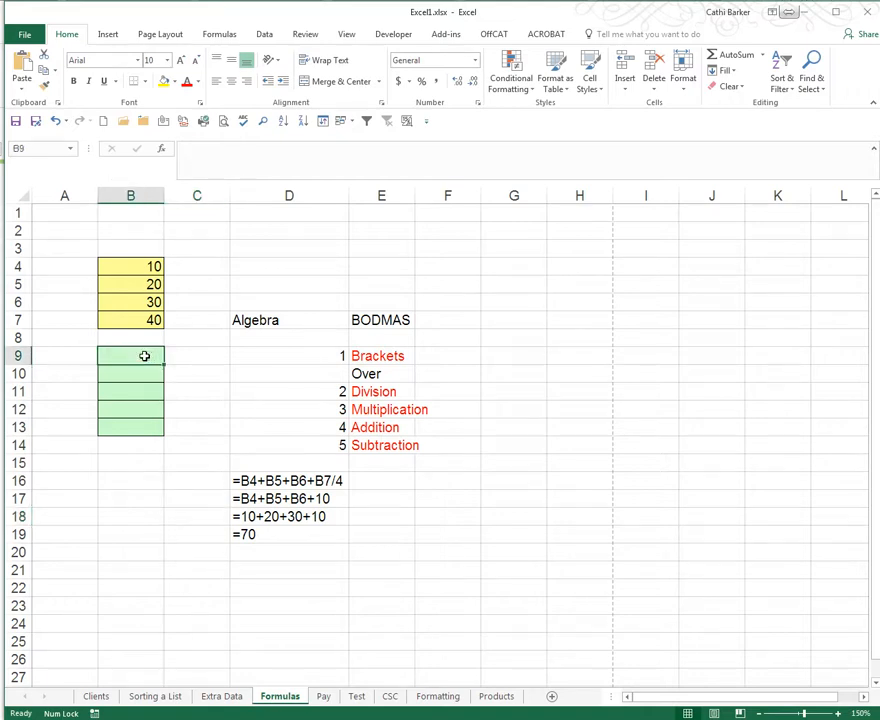
Start a formula with =s in B9 and look through the suggested functions for SUM.
{"action": "type", "text": "=s"}
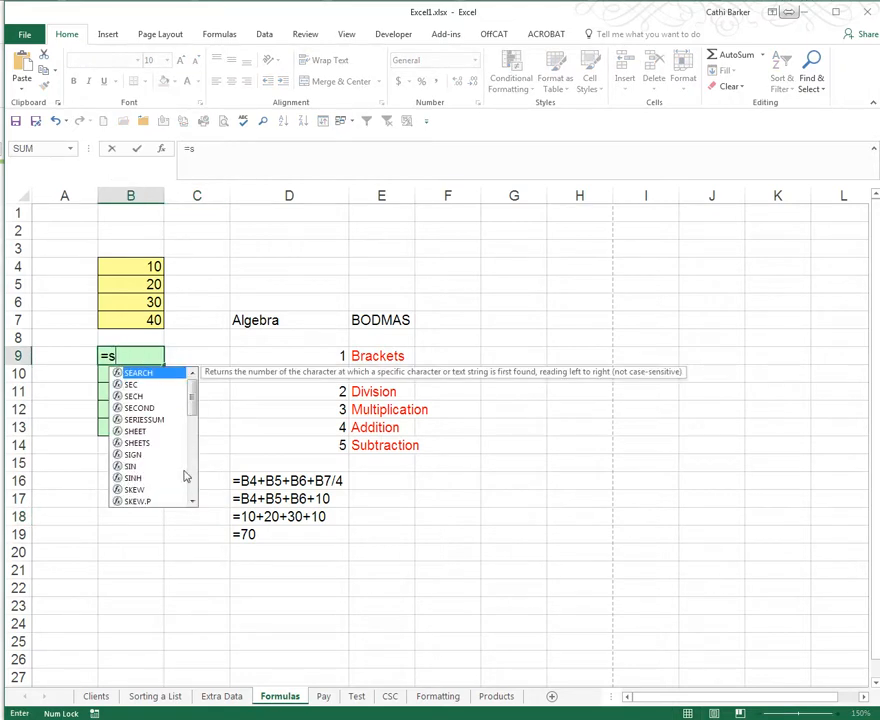
{"action": "left_click", "coordinate": [192, 502]}
{"action": "left_click", "coordinate": [192, 502]}
{"action": "left_click", "coordinate": [192, 502]}
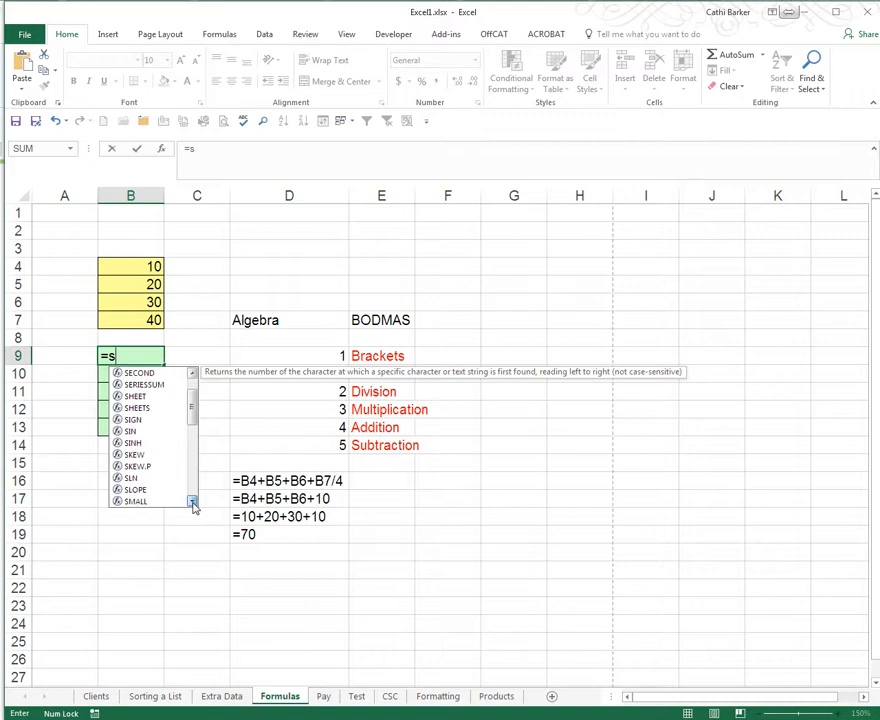
{"action": "left_click", "coordinate": [192, 502]}
{"action": "left_click", "coordinate": [192, 503]}
{"action": "left_click", "coordinate": [192, 503]}
{"action": "left_click", "coordinate": [192, 503]}
{"action": "left_click", "coordinate": [192, 503]}
{"action": "left_click", "coordinate": [192, 503]}
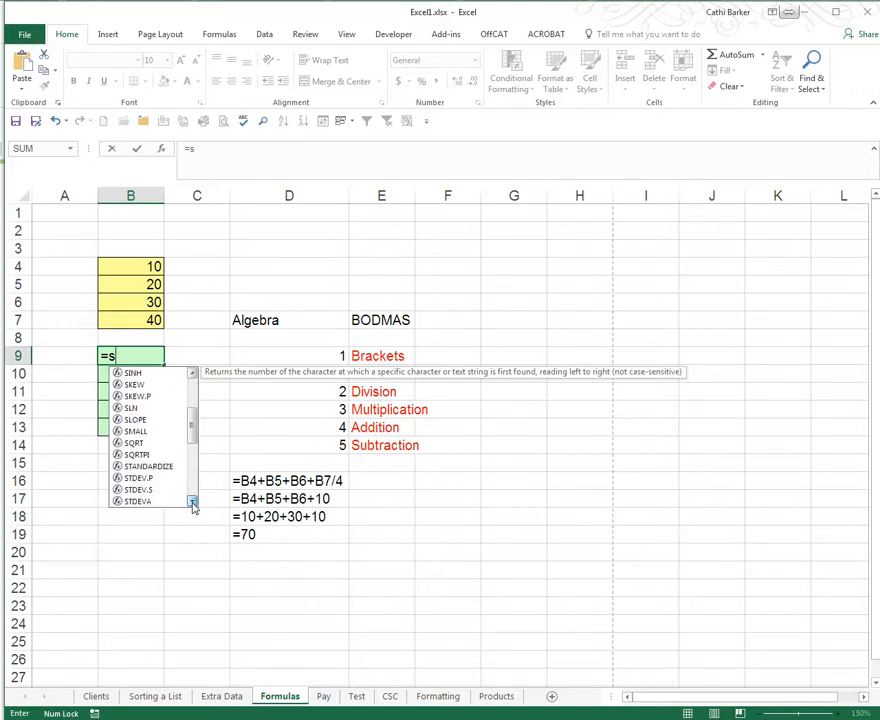
{"action": "left_click", "coordinate": [192, 503]}
{"action": "left_click", "coordinate": [192, 503]}
{"action": "left_click", "coordinate": [192, 503]}
{"action": "left_click", "coordinate": [192, 503]}
{"action": "left_click", "coordinate": [192, 503]}
{"action": "left_click", "coordinate": [192, 503]}
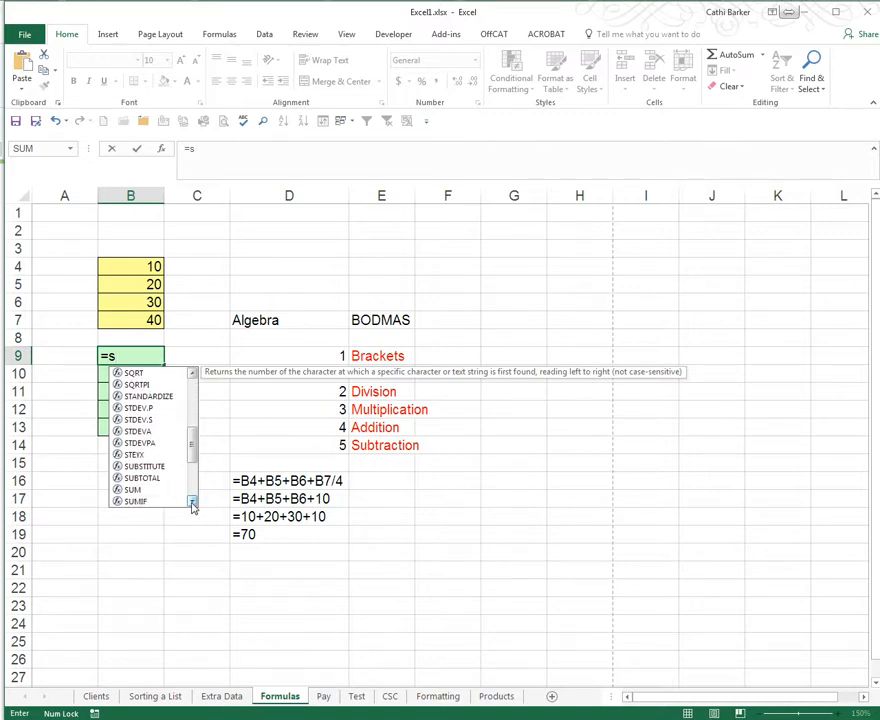
{"action": "left_click", "coordinate": [139, 490]}
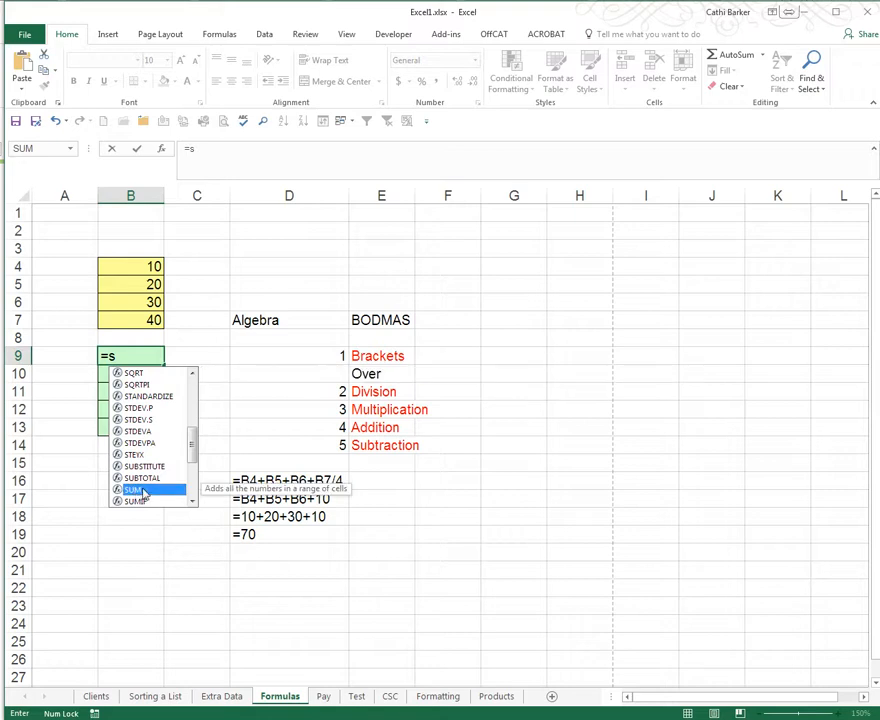
{"action": "left_click_drag", "start_coordinate": [192, 440], "coordinate": [192, 399]}
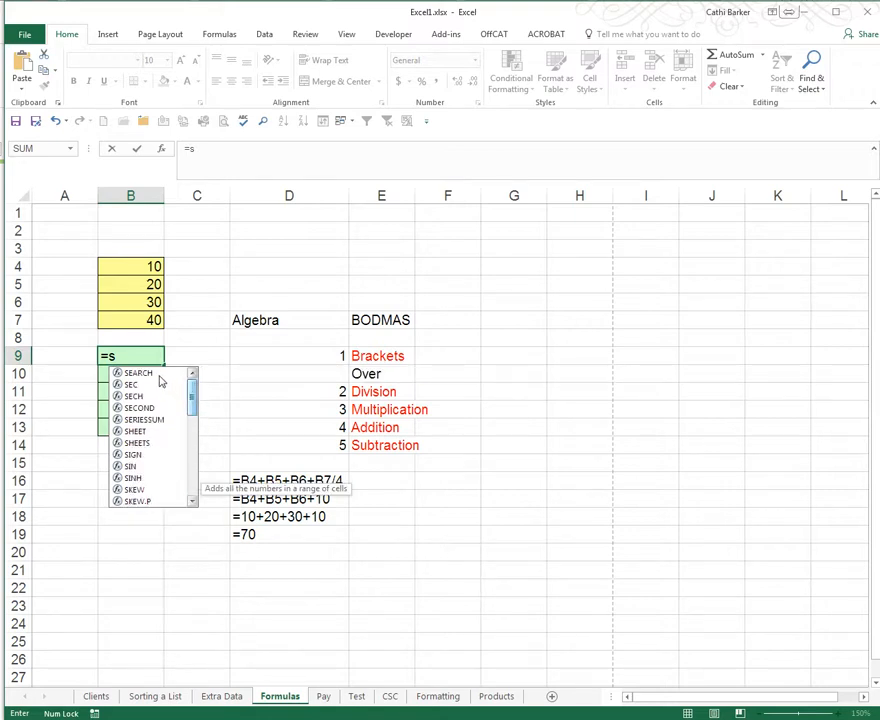
{"action": "left_click", "coordinate": [124, 354]}
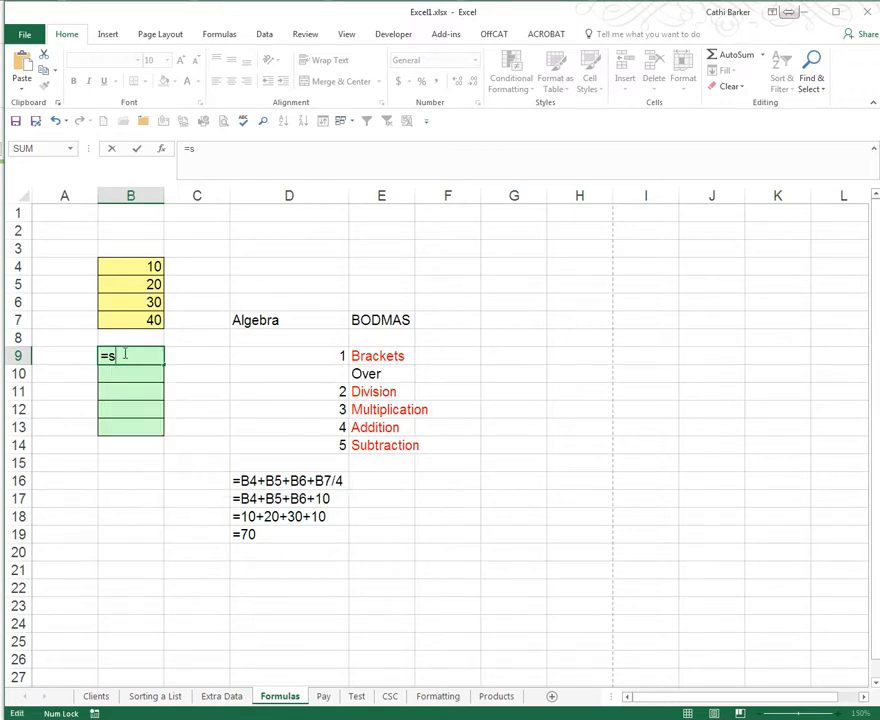
Narrow the suggestions to functions starting with su, accept SUM and complete B9 as =SUM(B4:B7).
{"action": "type", "text": "u"}
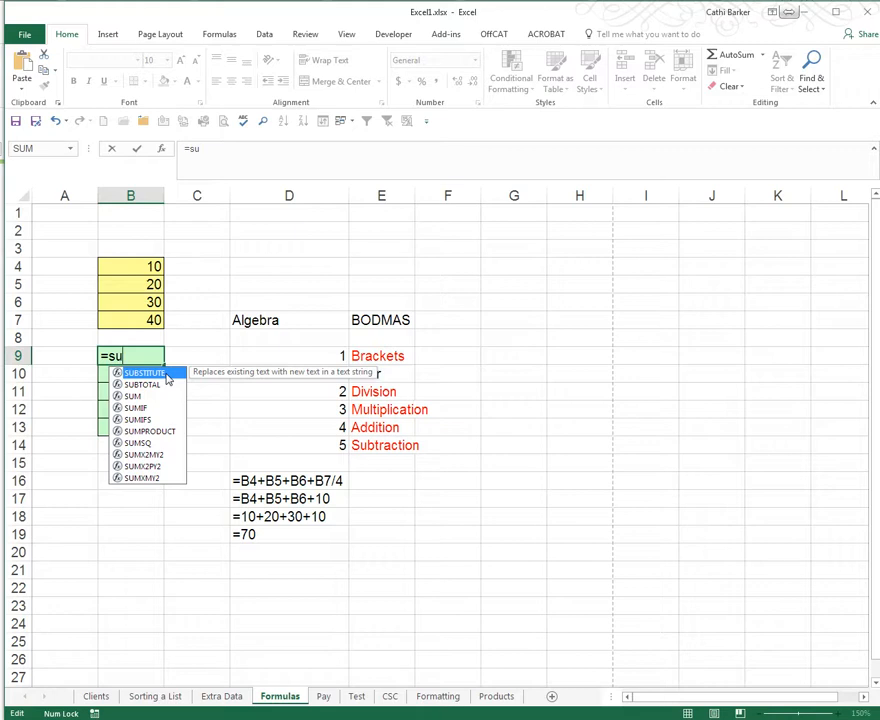
{"action": "left_click", "coordinate": [140, 399]}
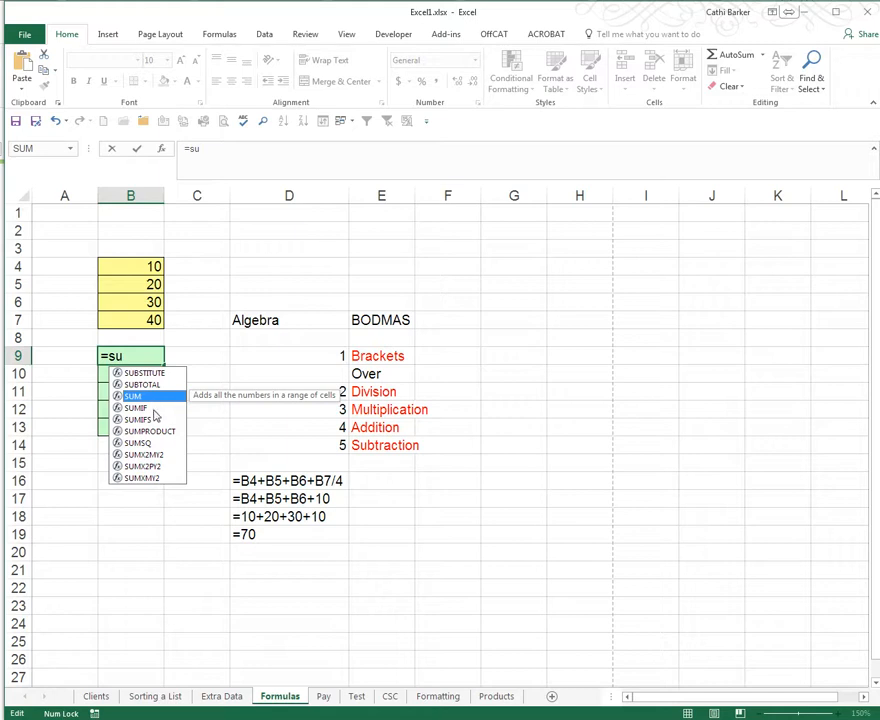
{"action": "left_click", "coordinate": [140, 408]}
{"action": "left_click", "coordinate": [145, 420]}
{"action": "left_click", "coordinate": [148, 432]}
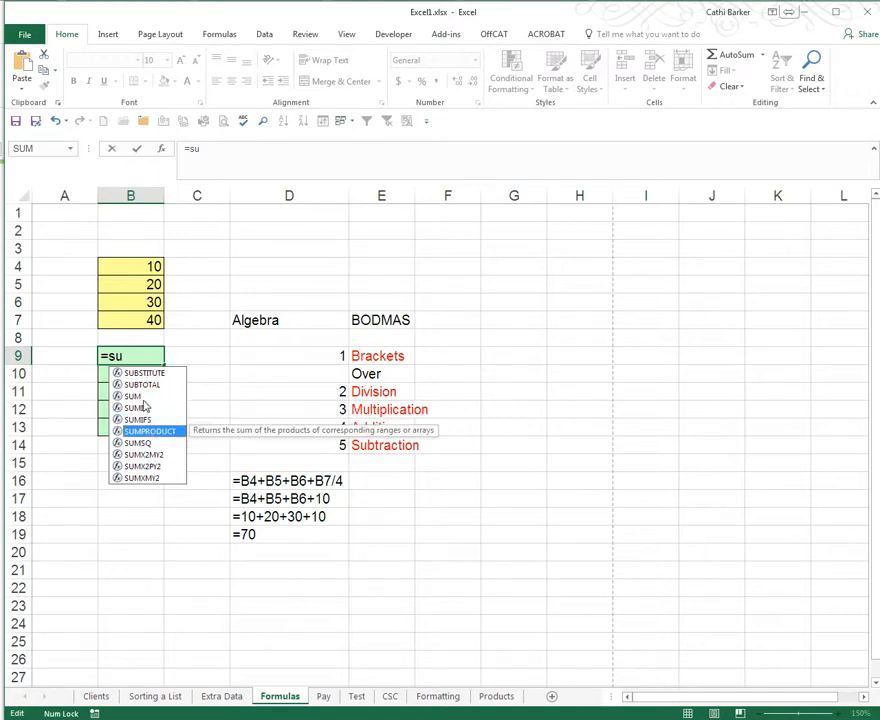
{"action": "left_click", "coordinate": [140, 397]}
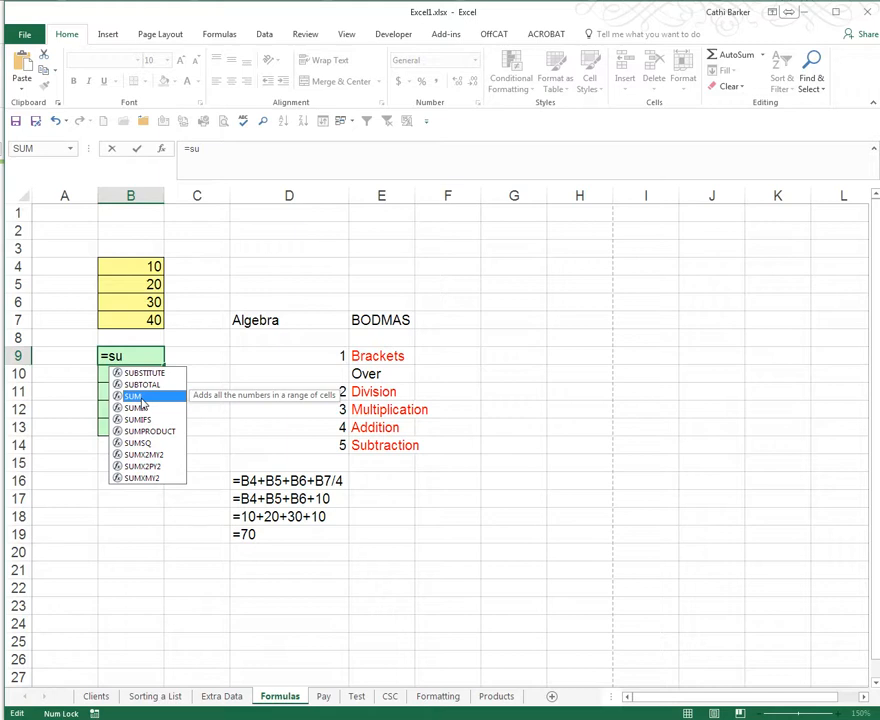
{"action": "double_click", "coordinate": [143, 397]}
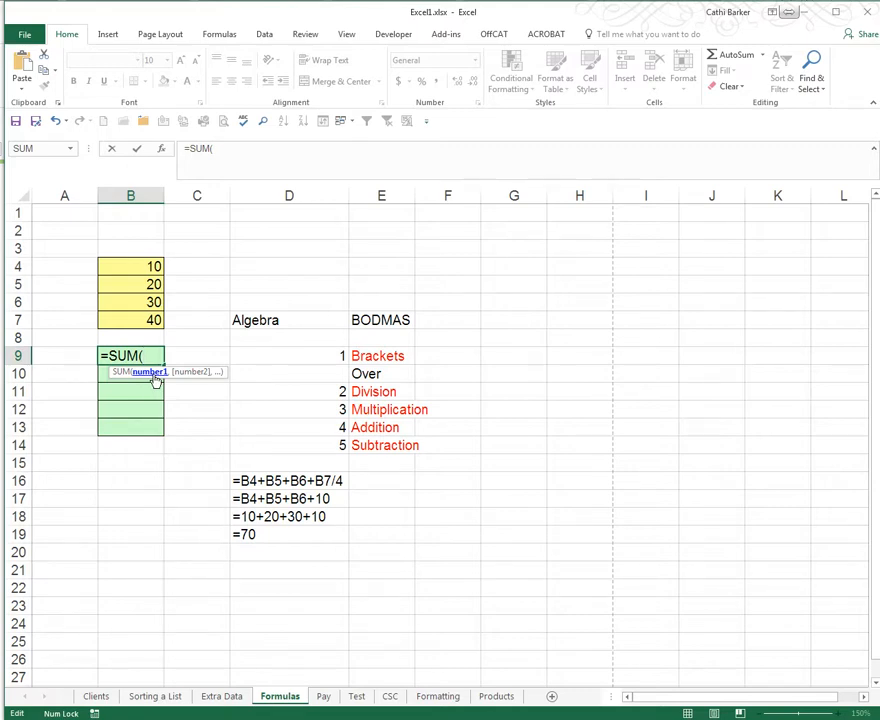
{"action": "left_click_drag", "start_coordinate": [136, 265], "coordinate": [118, 320]}
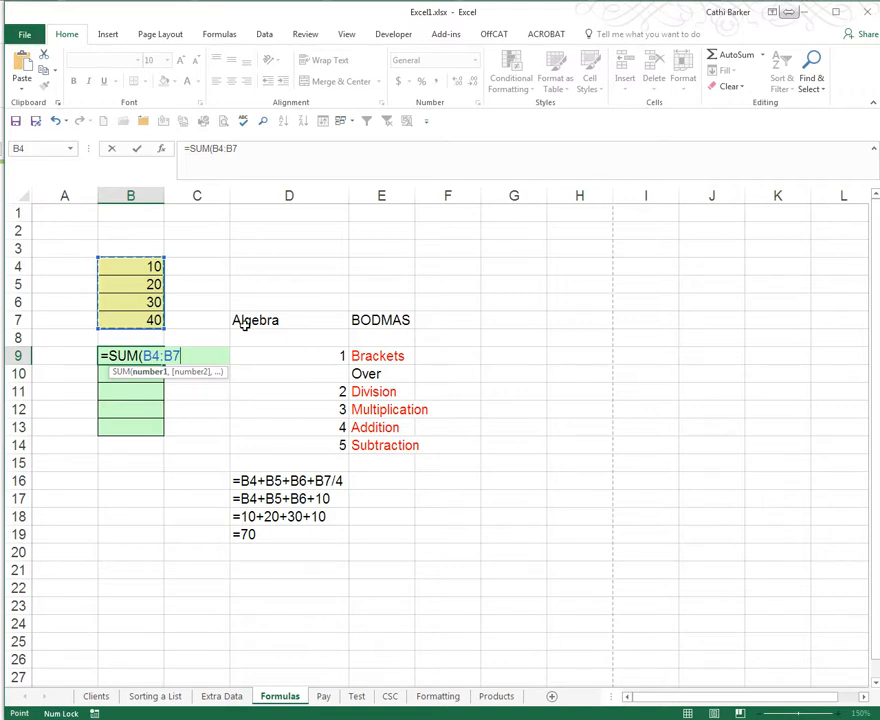
{"action": "key", "text": "ctrl+Return"}
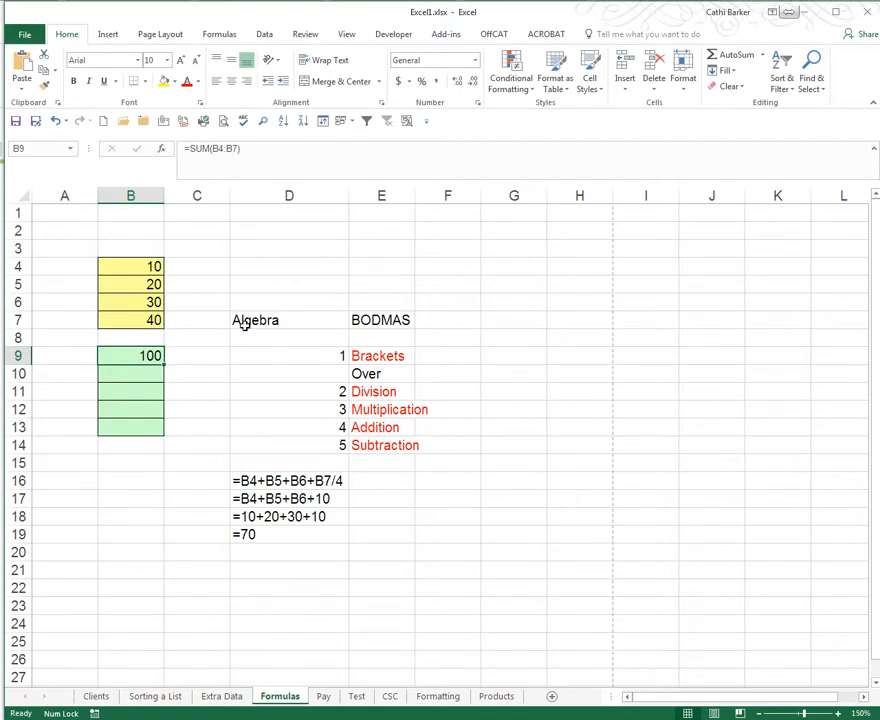
Clear B9 and enter =SUM(B4:B7) again, picking SUM from the function suggestions for su.
{"action": "key", "text": "Delete"}
{"action": "type", "text": "=su"}
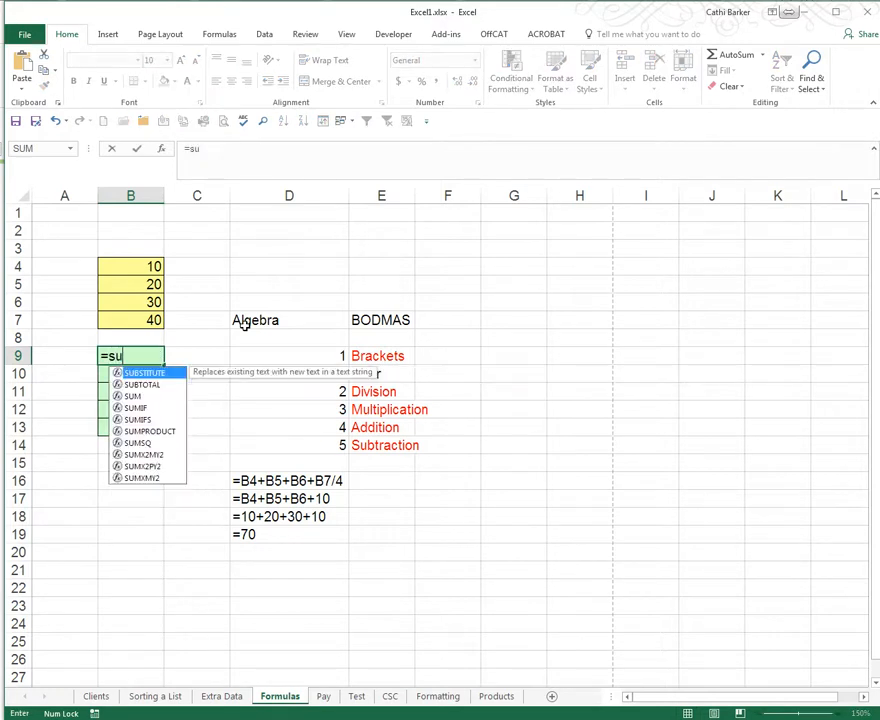
{"action": "left_click", "coordinate": [134, 396]}
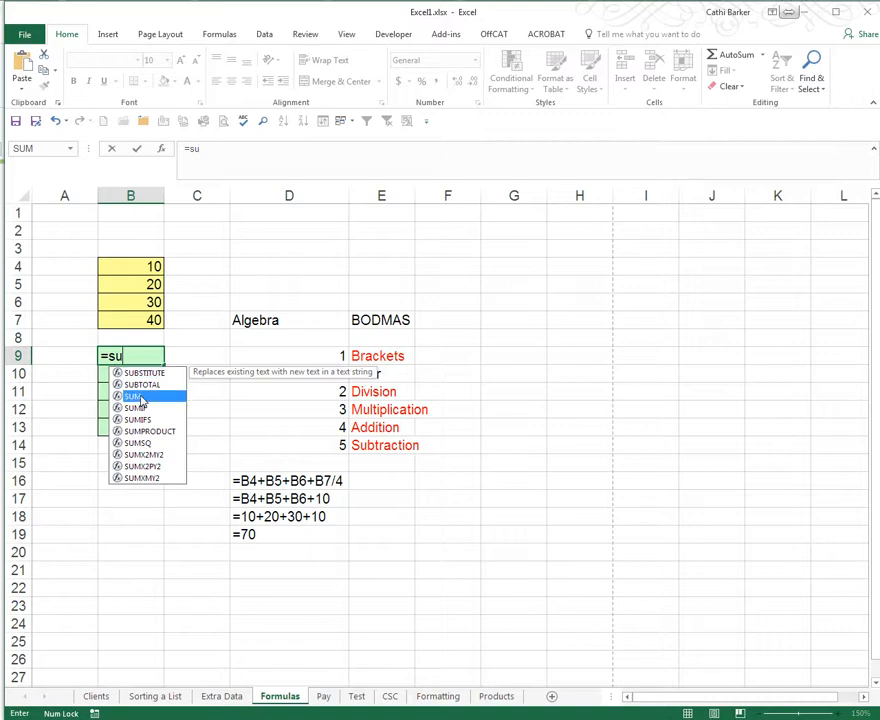
{"action": "double_click", "coordinate": [136, 396]}
{"action": "left_click_drag", "start_coordinate": [112, 266], "coordinate": [141, 320]}
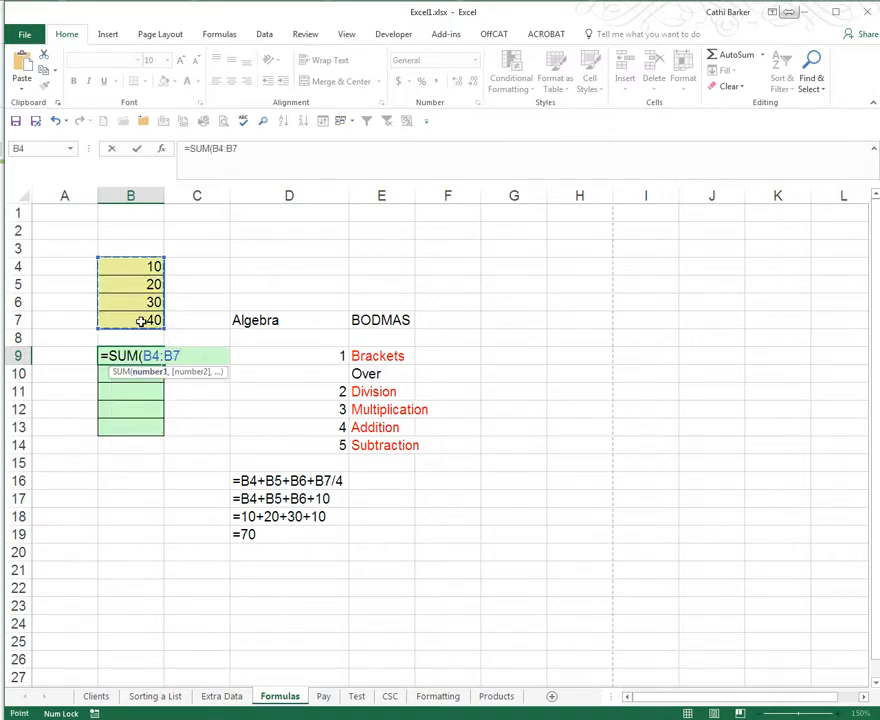
{"action": "key", "text": "ctrl+Return"}
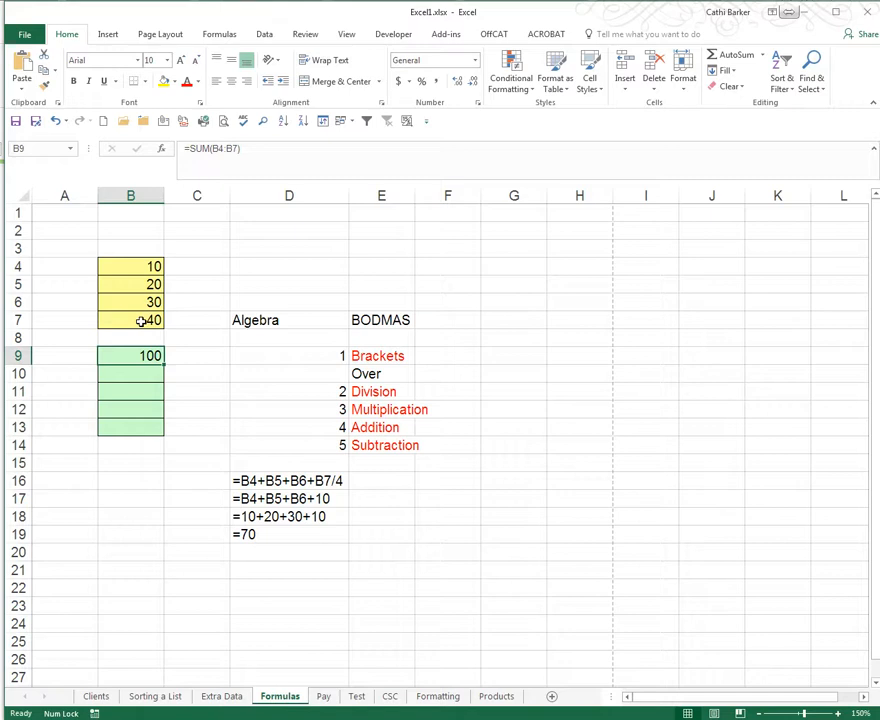
Enter =AVERAGE(B4:B7) in B10, picking AVERAGE from the function suggestions for av.
{"action": "left_click", "coordinate": [143, 371]}
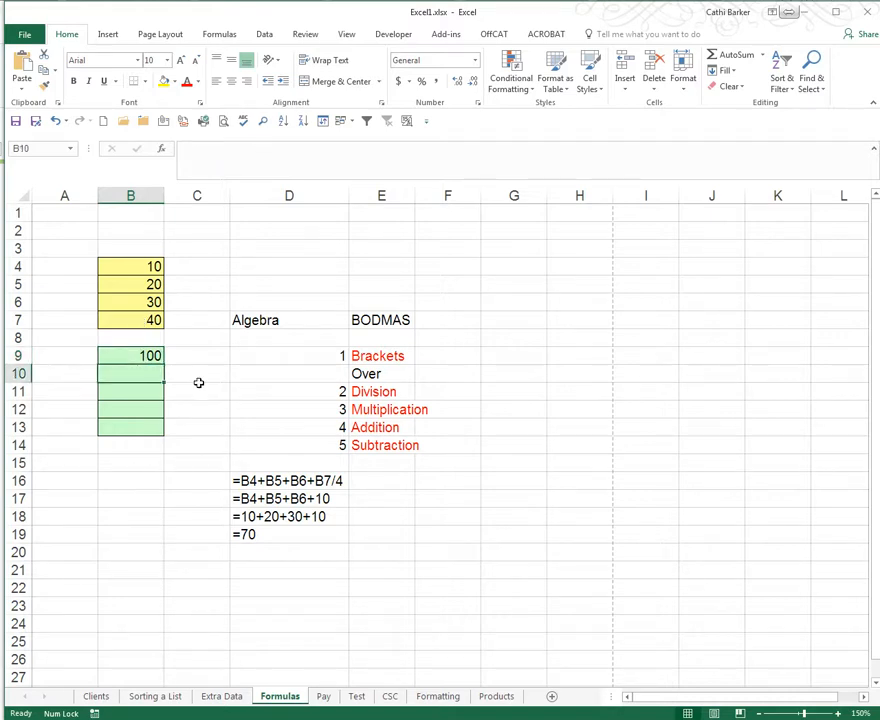
{"action": "type", "text": "=av"}
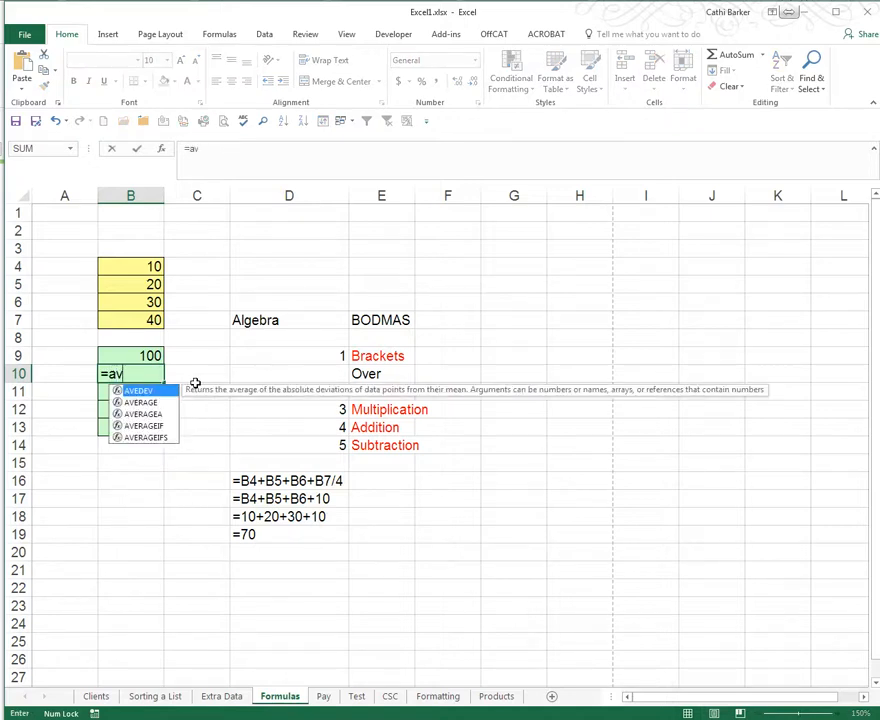
{"action": "left_click", "coordinate": [143, 402]}
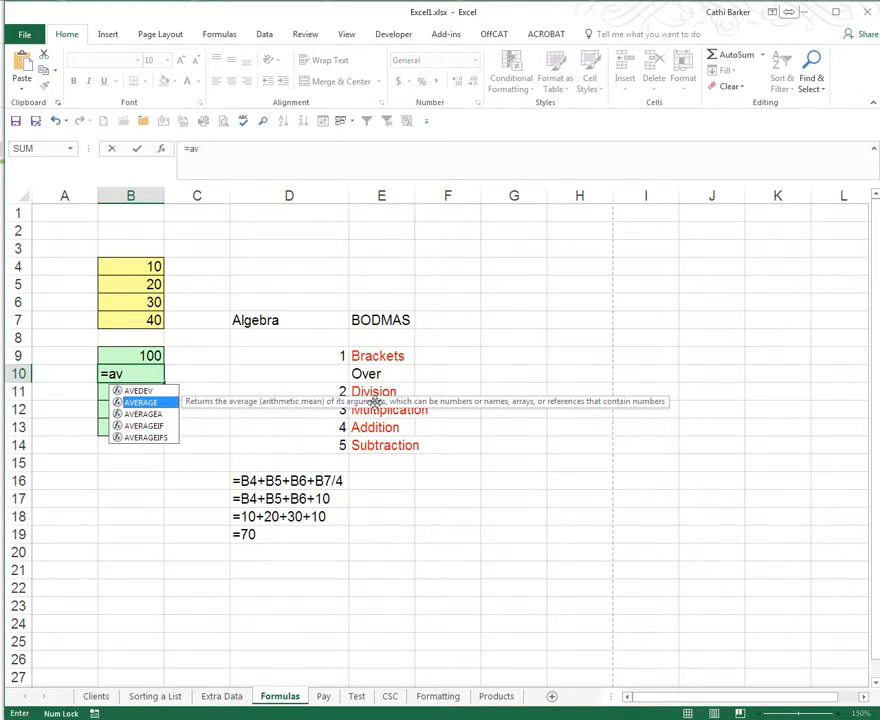
{"action": "double_click", "coordinate": [158, 404]}
{"action": "left_click_drag", "start_coordinate": [124, 263], "coordinate": [141, 319]}
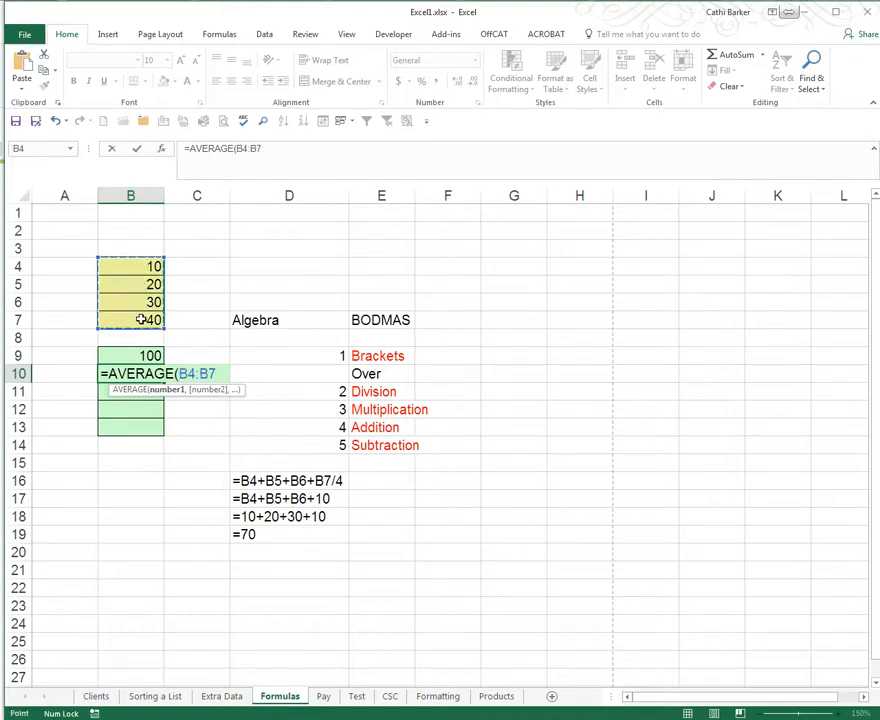
{"action": "key", "text": "ctrl+Return"}
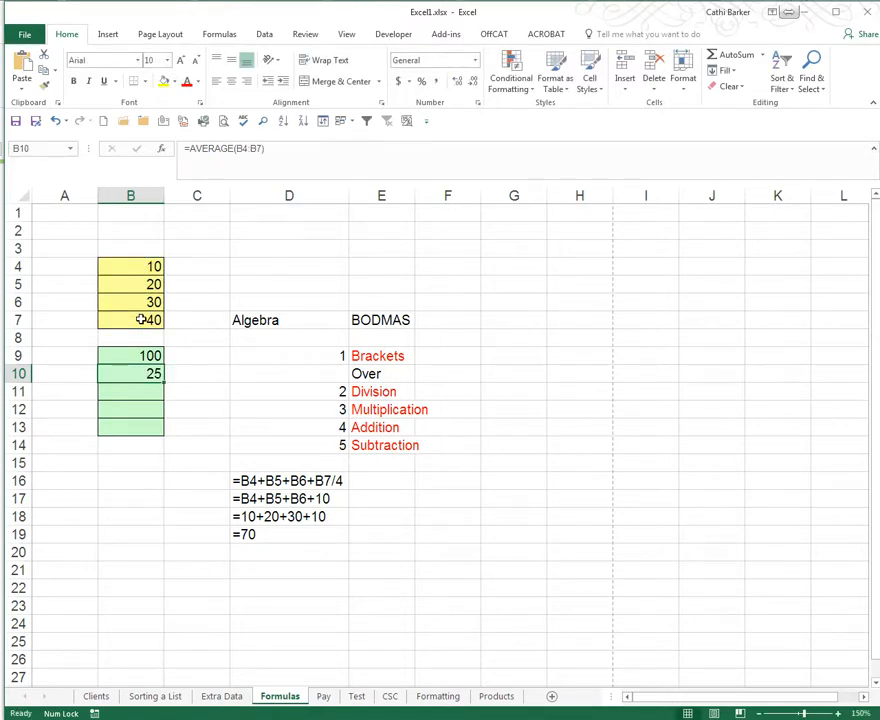
Enter =MAX(B4:B7) in B11, picking MAX from the function suggestions for m.
{"action": "key", "text": "Return"}
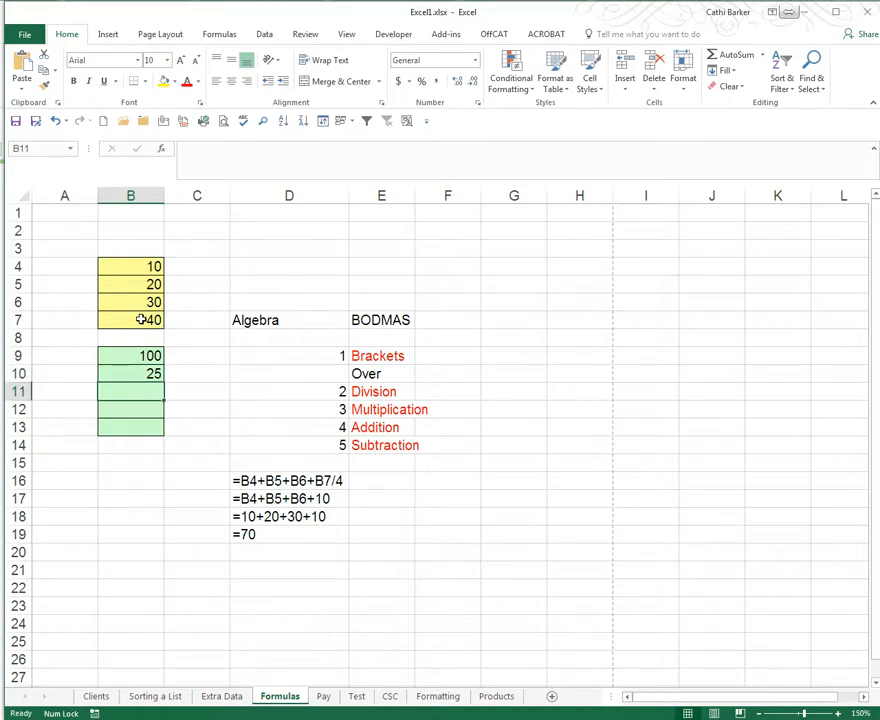
{"action": "type", "text": "=m"}
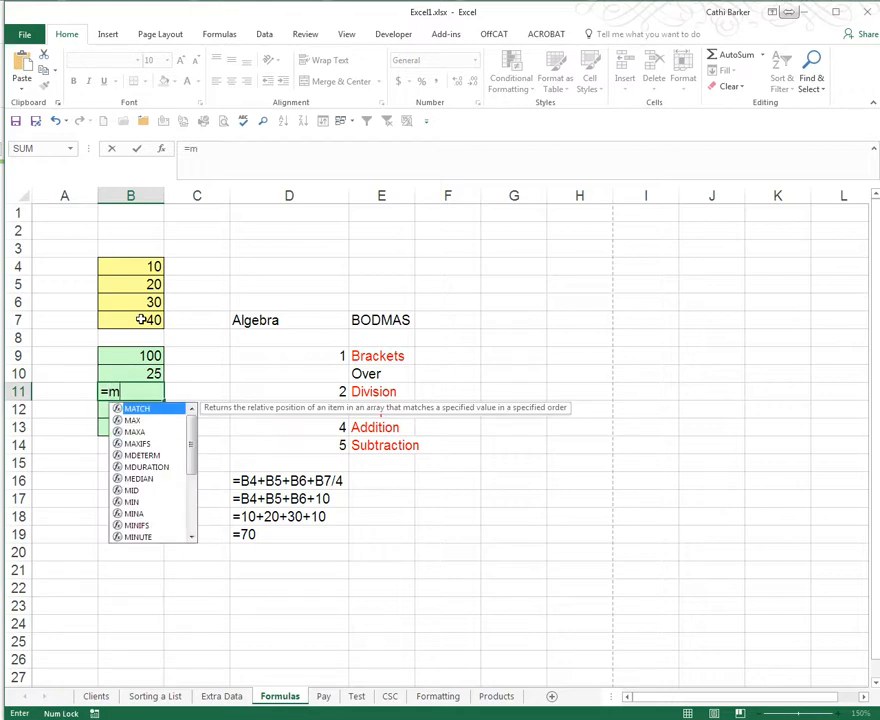
{"action": "left_click", "coordinate": [141, 421]}
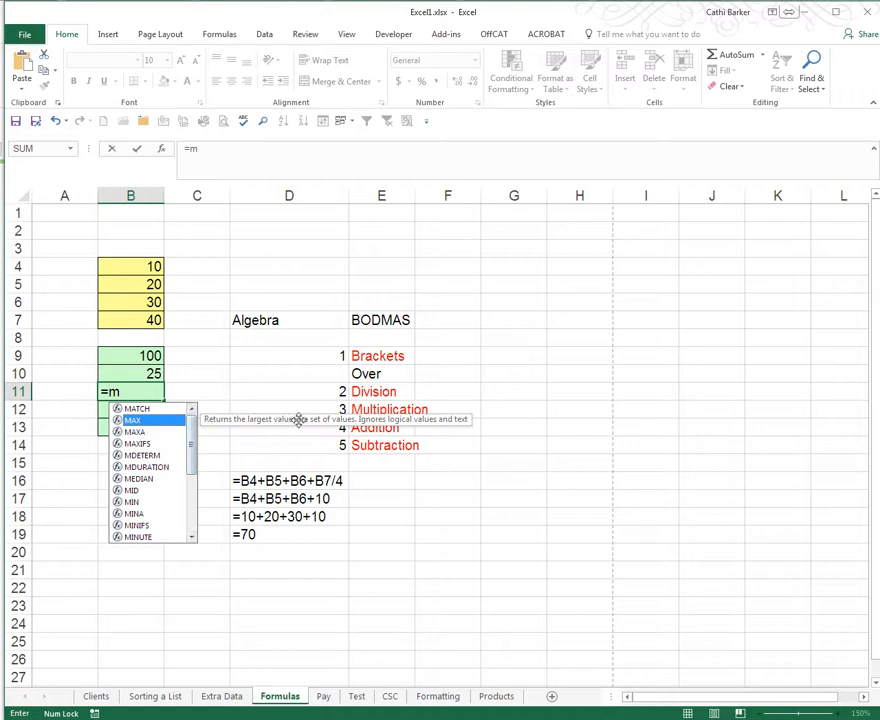
{"action": "double_click", "coordinate": [140, 420]}
{"action": "left_click_drag", "start_coordinate": [141, 267], "coordinate": [145, 319]}
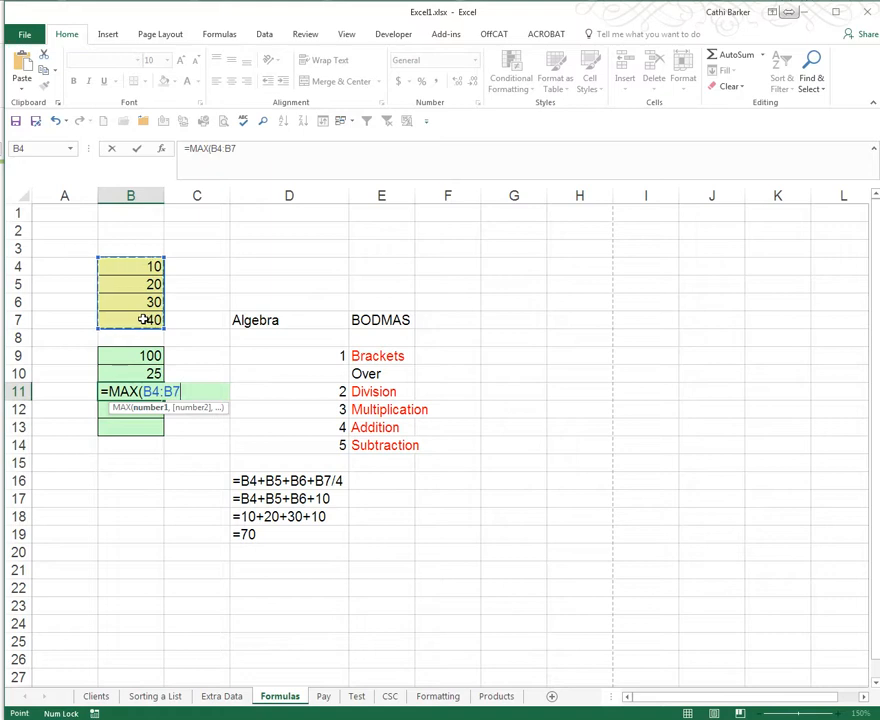
{"action": "key", "text": "ctrl+Return"}
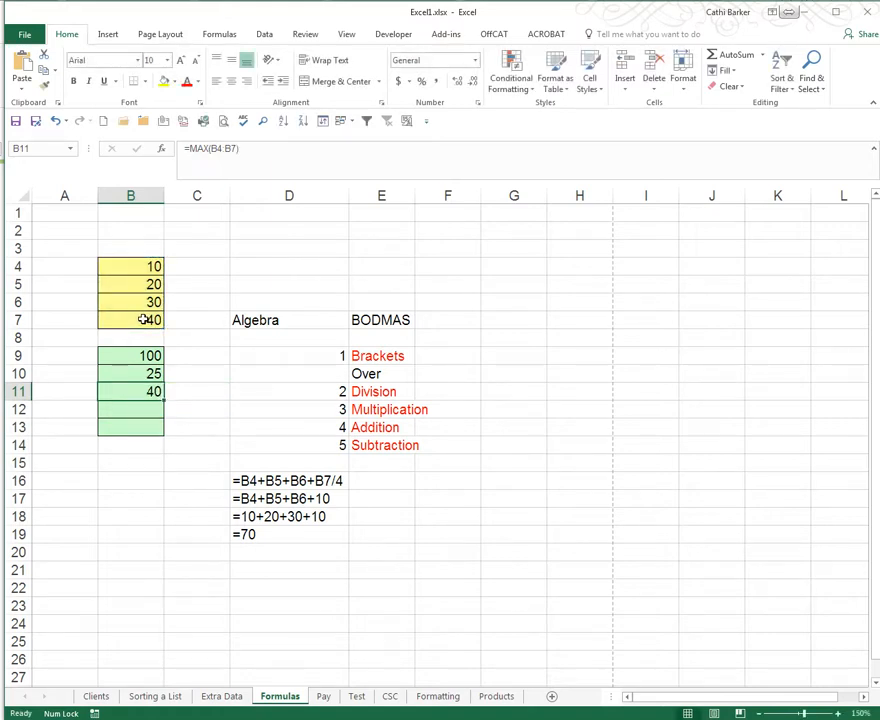
Enter =MIN(B4:B7) in B12, picking MIN from the function suggestions for m.
{"action": "left_click", "coordinate": [133, 409]}
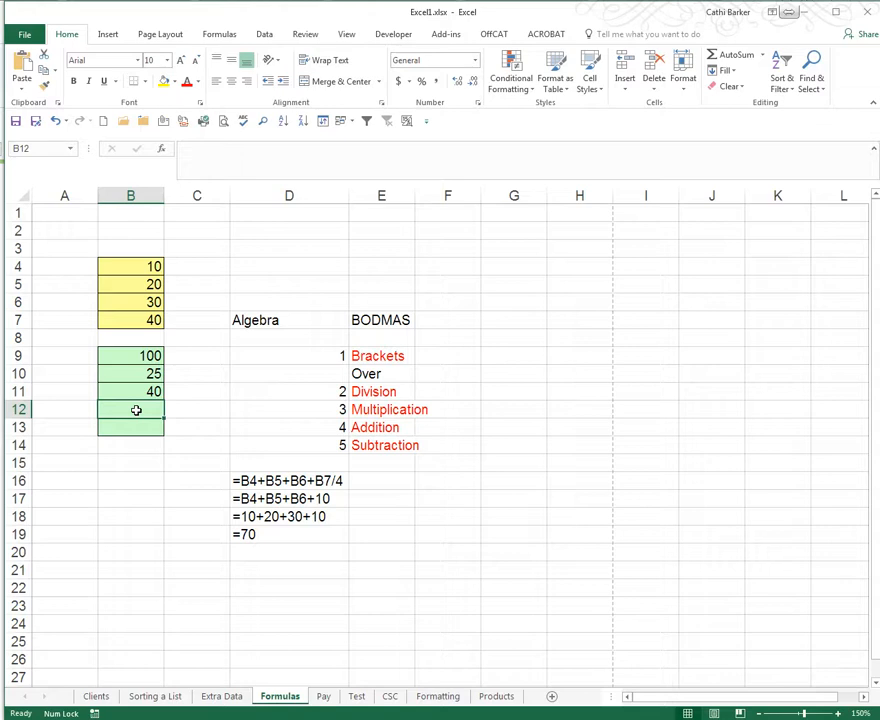
{"action": "type", "text": "=m"}
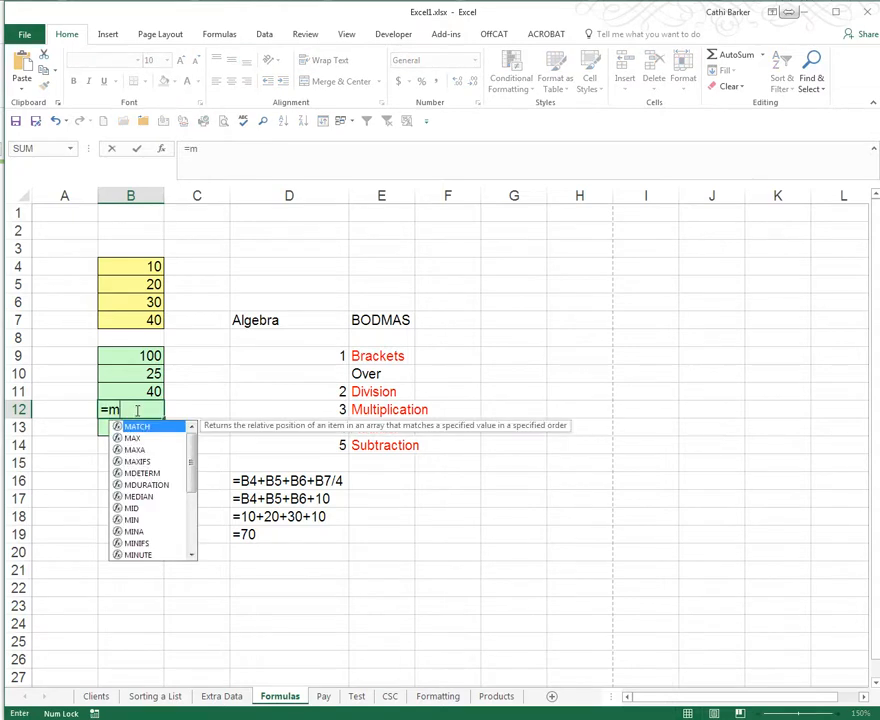
{"action": "left_click", "coordinate": [131, 520]}
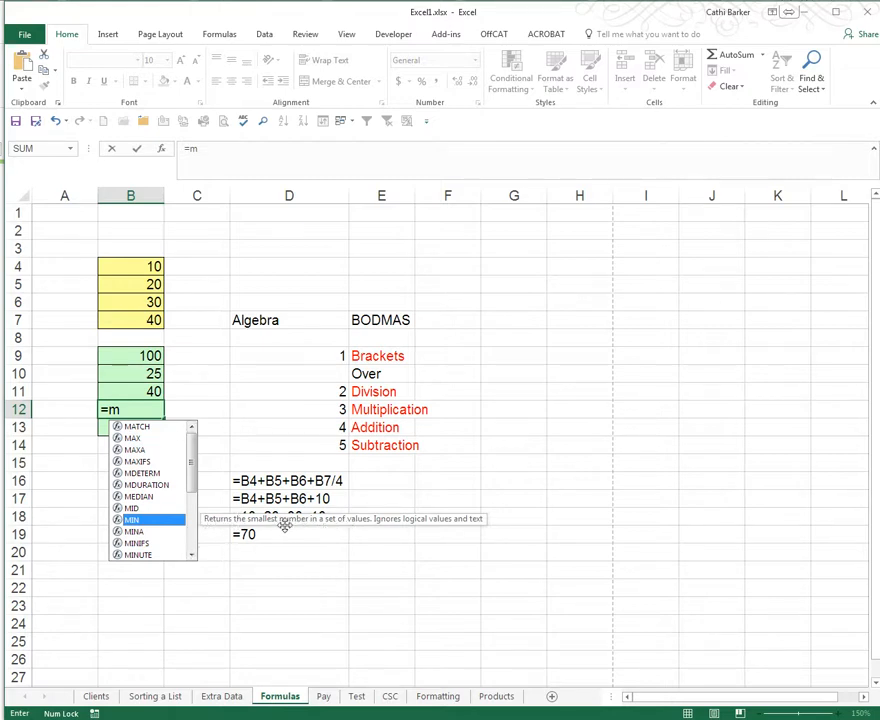
{"action": "double_click", "coordinate": [146, 522]}
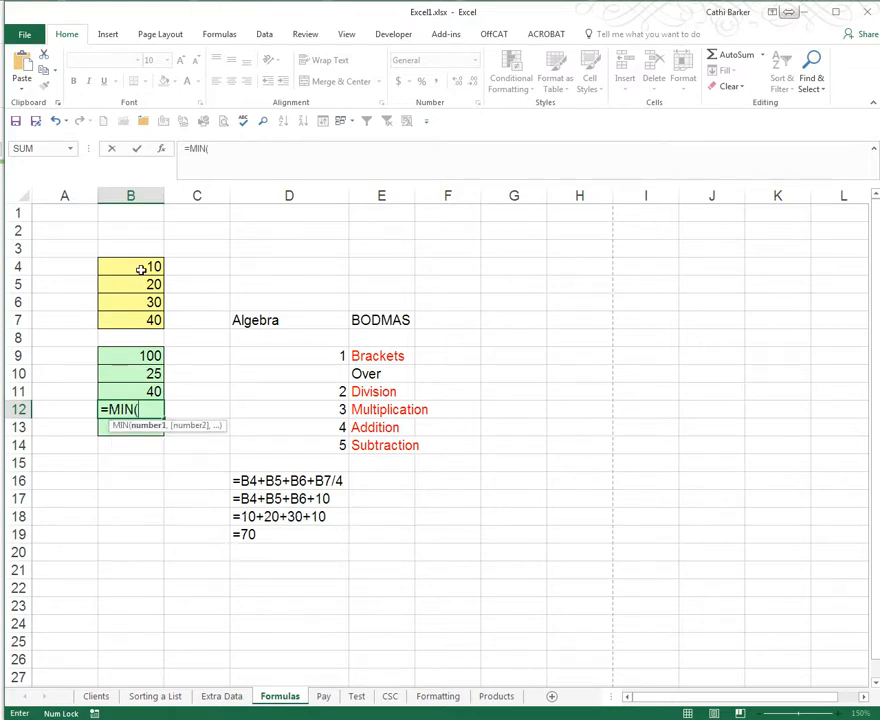
{"action": "left_click_drag", "start_coordinate": [114, 264], "coordinate": [134, 315]}
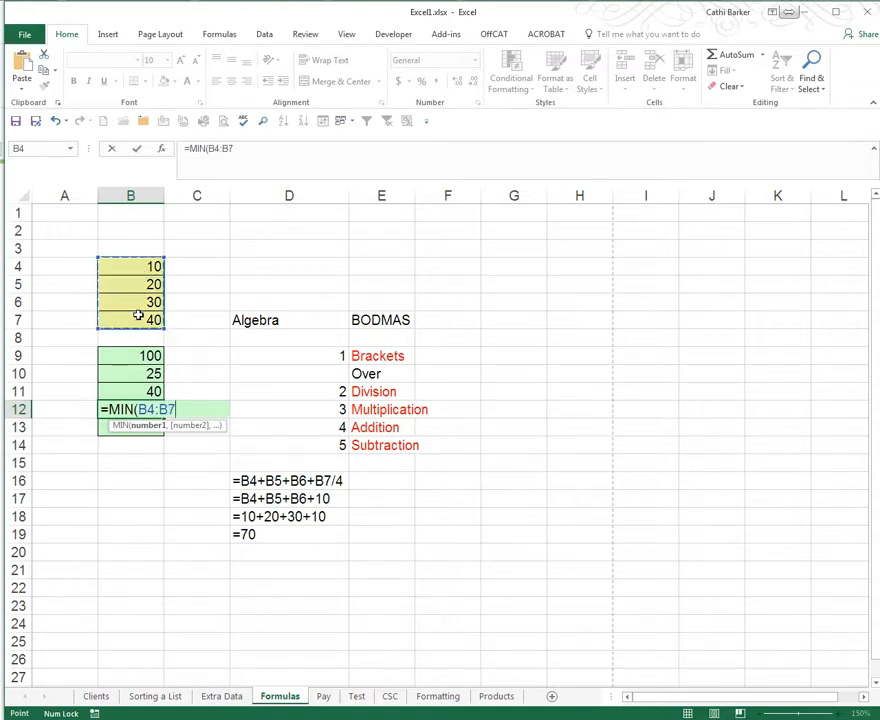
{"action": "key", "text": "ctrl+Return"}
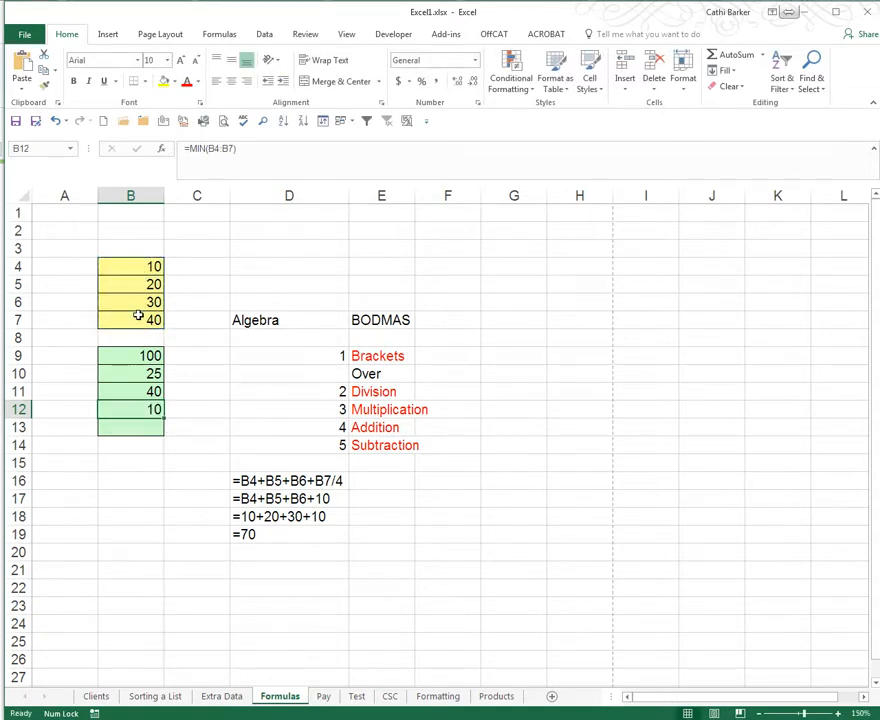
Enter =COUNT(B4:B7) in B13, accepting COUNT from the function suggestions for cou.
{"action": "key", "text": "Return"}
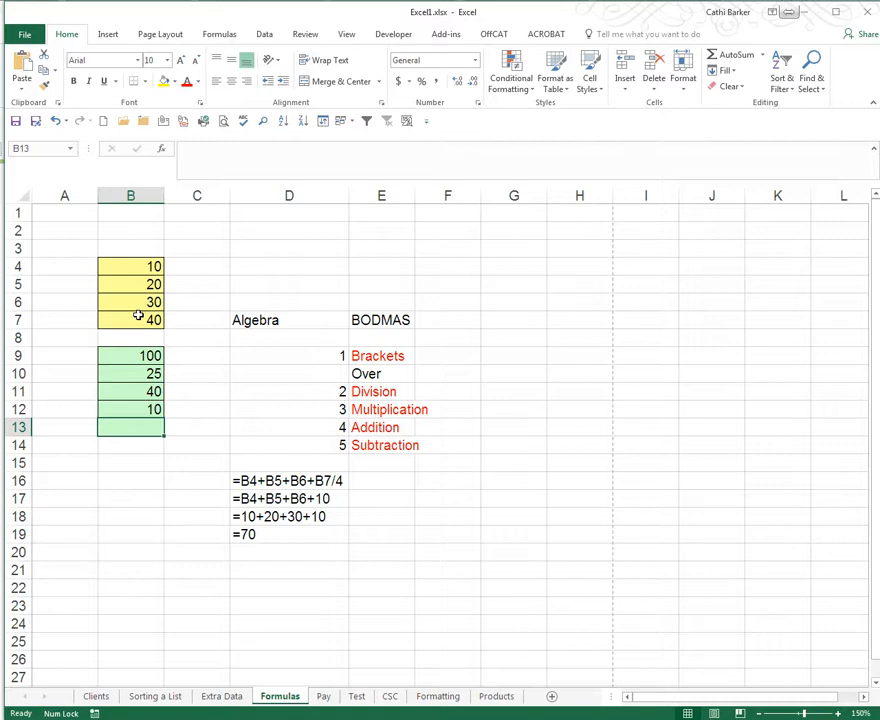
{"action": "type", "text": "=cou"}
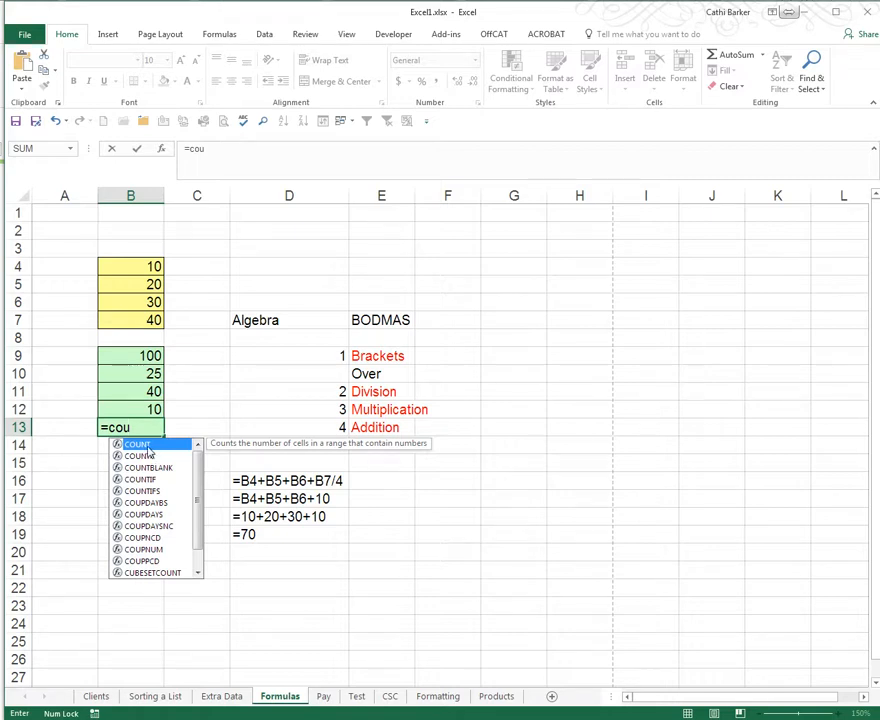
{"action": "key", "text": "Tab"}
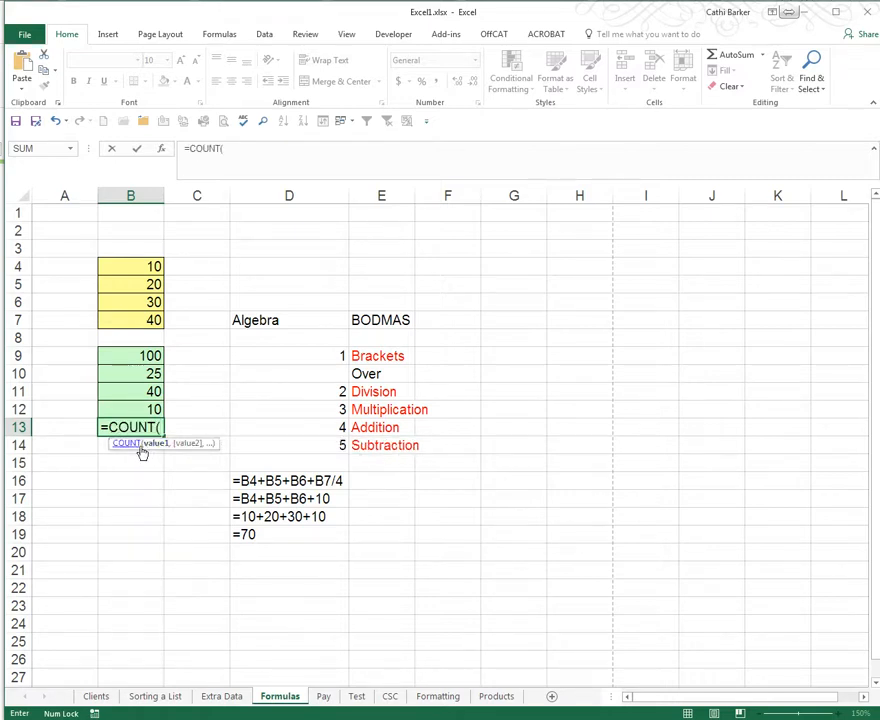
{"action": "left_click_drag", "start_coordinate": [138, 263], "coordinate": [124, 320]}
{"action": "key", "text": "ctrl+Return"}
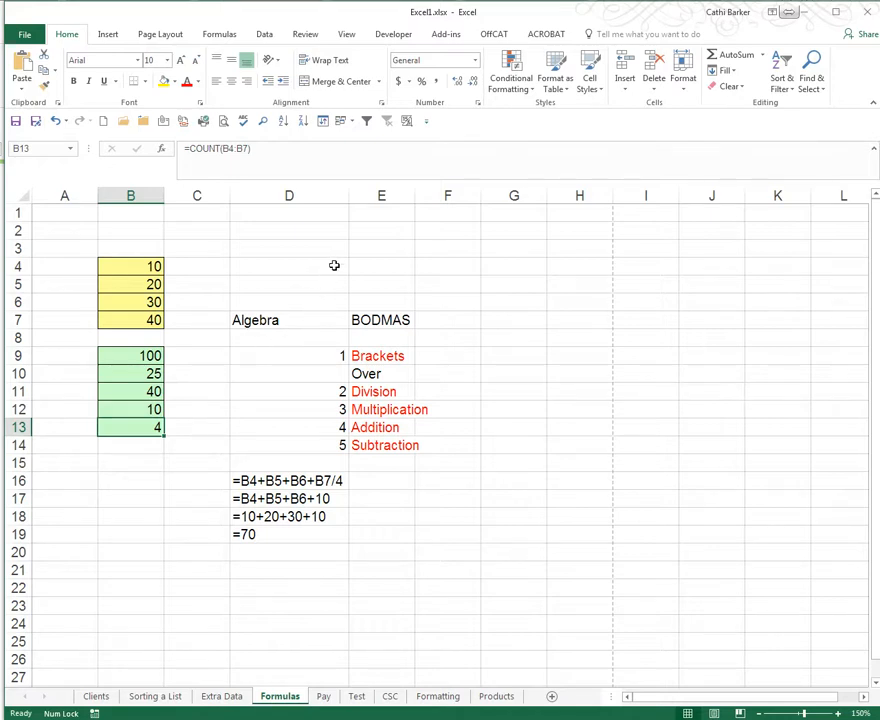
Review the formulas in B9:B13 by switching formula display on and off, and check the summary statistics for B4:B7.
{"action": "left_click", "coordinate": [407, 122]}
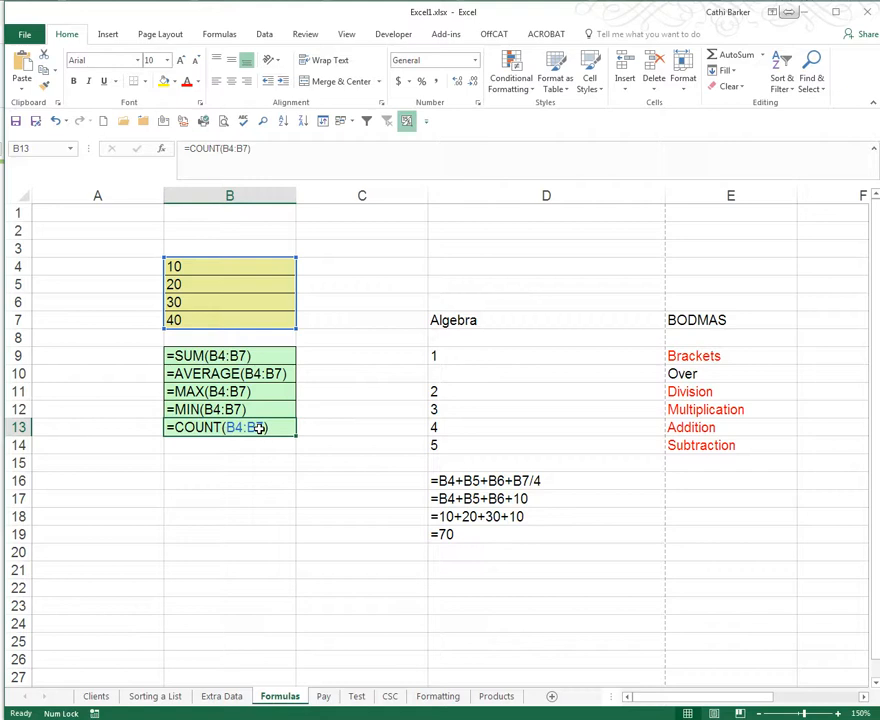
{"action": "left_click", "coordinate": [406, 120]}
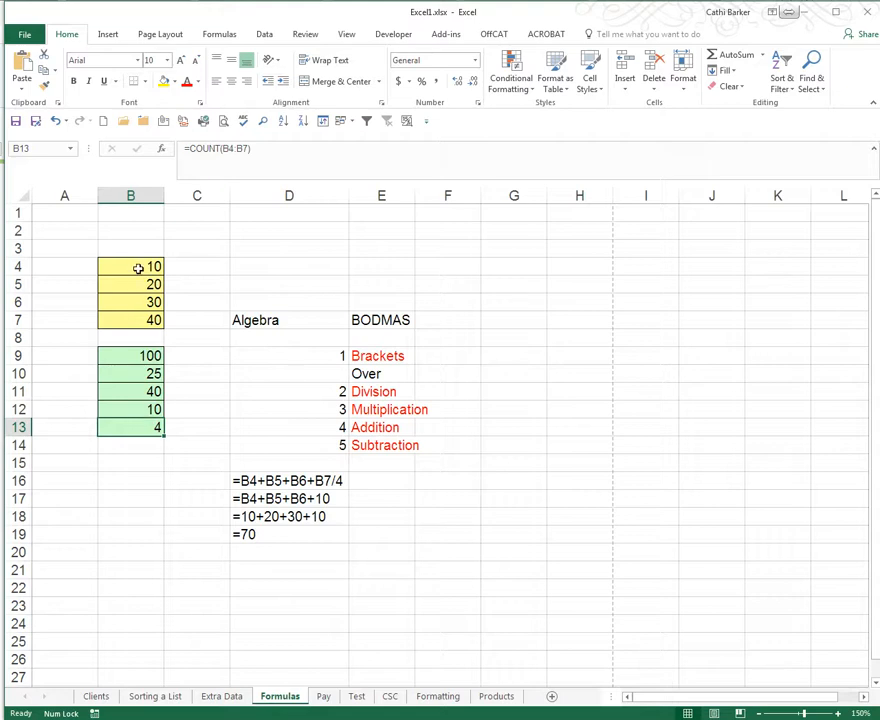
{"action": "left_click_drag", "start_coordinate": [138, 268], "coordinate": [137, 319]}
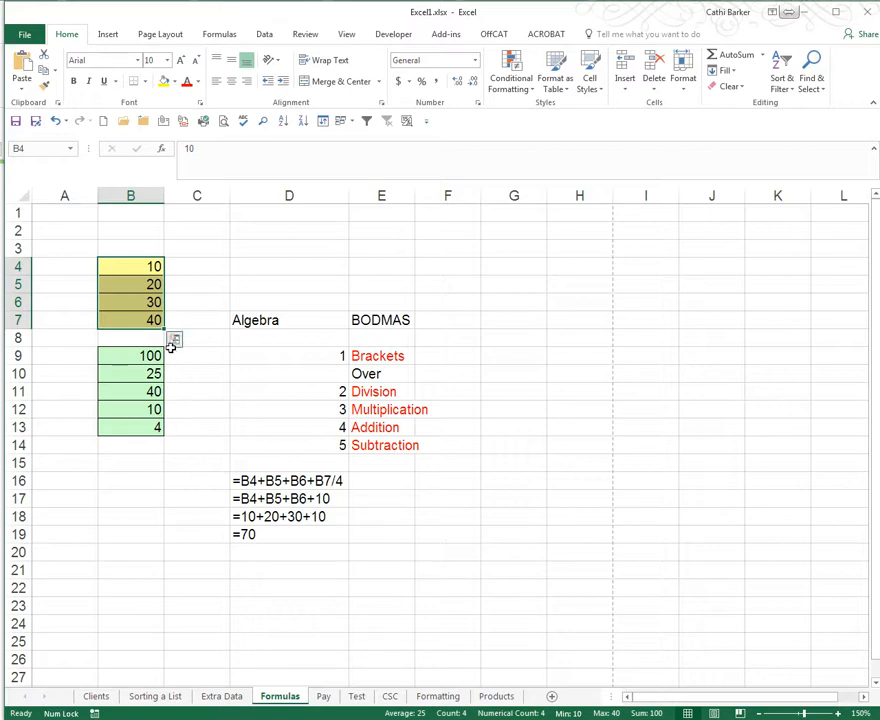
Delete the value in B4 and compare the summary statistics for B5:B7 and for B4:B7.
{"action": "left_click", "coordinate": [134, 264]}
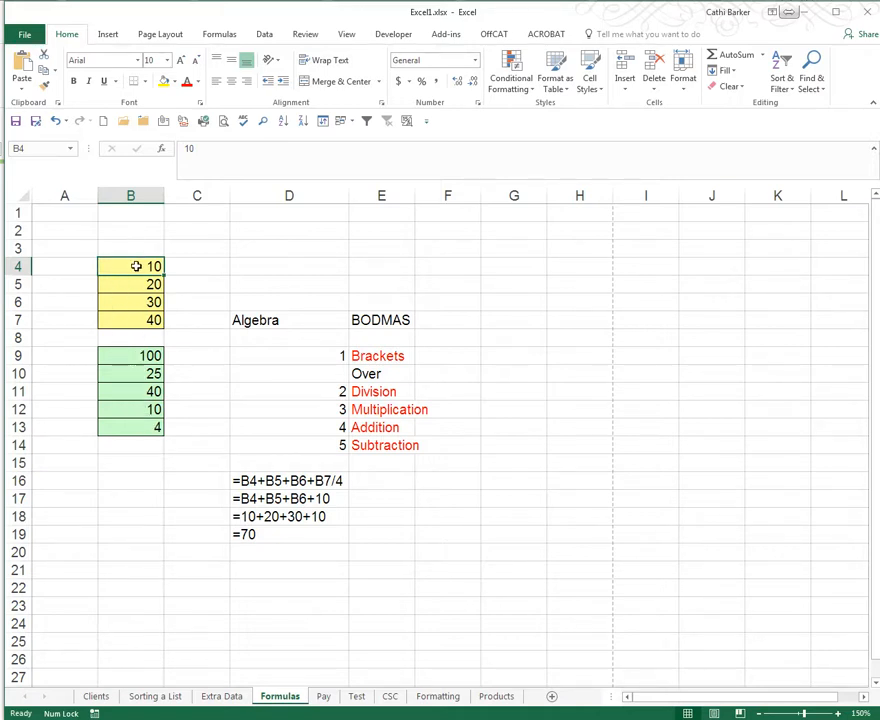
{"action": "key", "text": "Delete"}
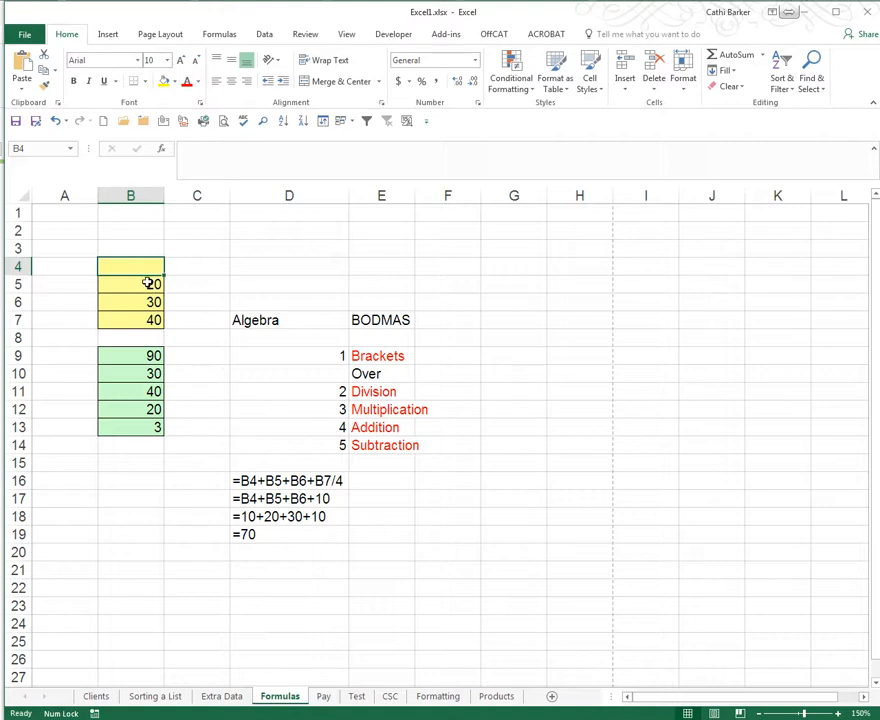
{"action": "left_click_drag", "start_coordinate": [149, 283], "coordinate": [146, 320]}
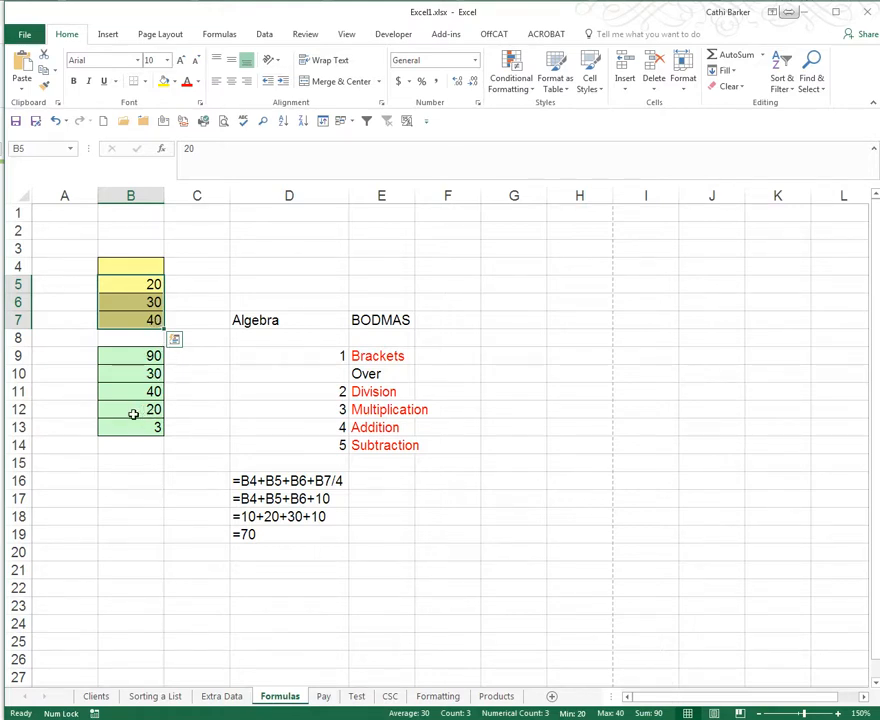
{"action": "left_click", "coordinate": [139, 262]}
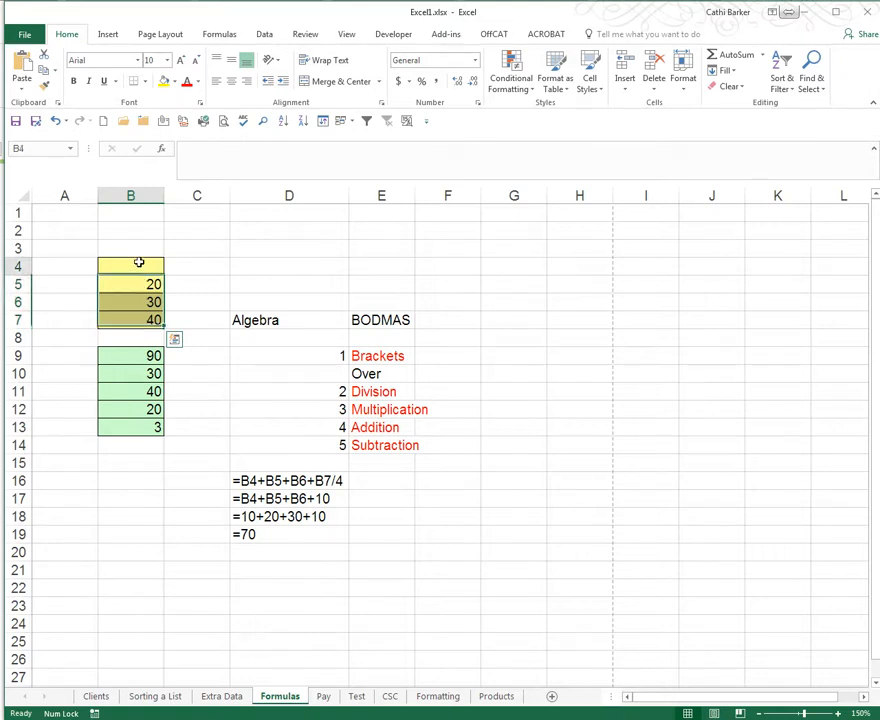
{"action": "left_click_drag", "start_coordinate": [139, 262], "coordinate": [143, 319]}
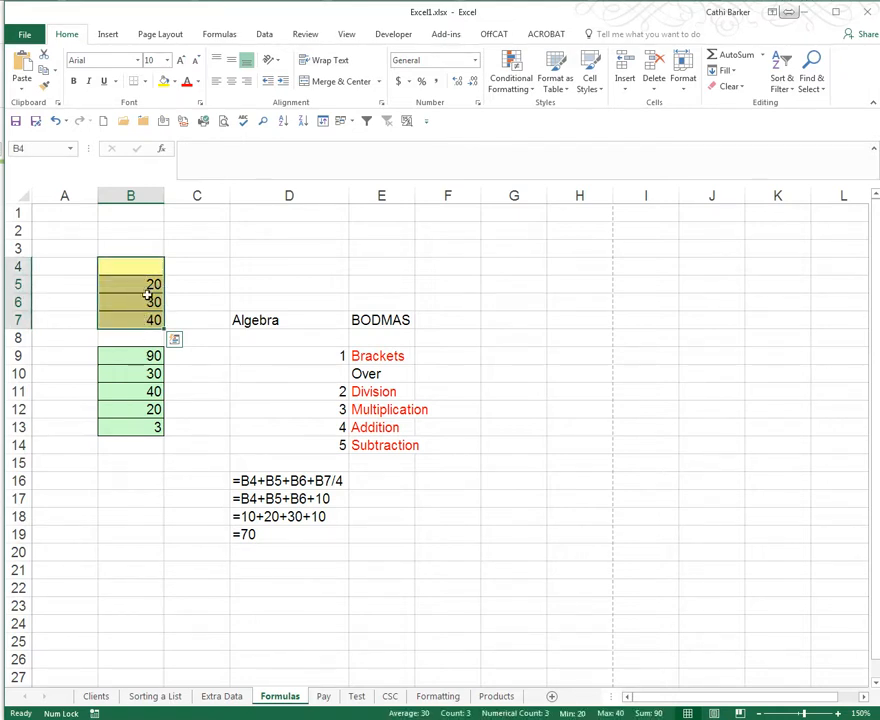
Enter 10 in B4 again without leaving the cell, and select the empty cell B15.
{"action": "left_click", "coordinate": [128, 265]}
{"action": "type", "text": "10"}
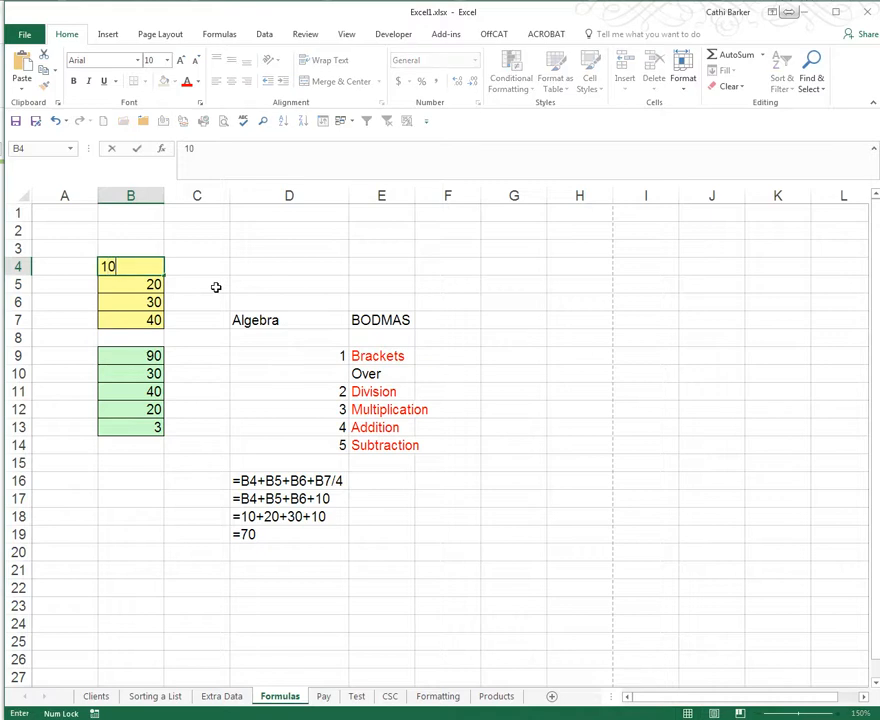
{"action": "key", "text": "ctrl+Return"}
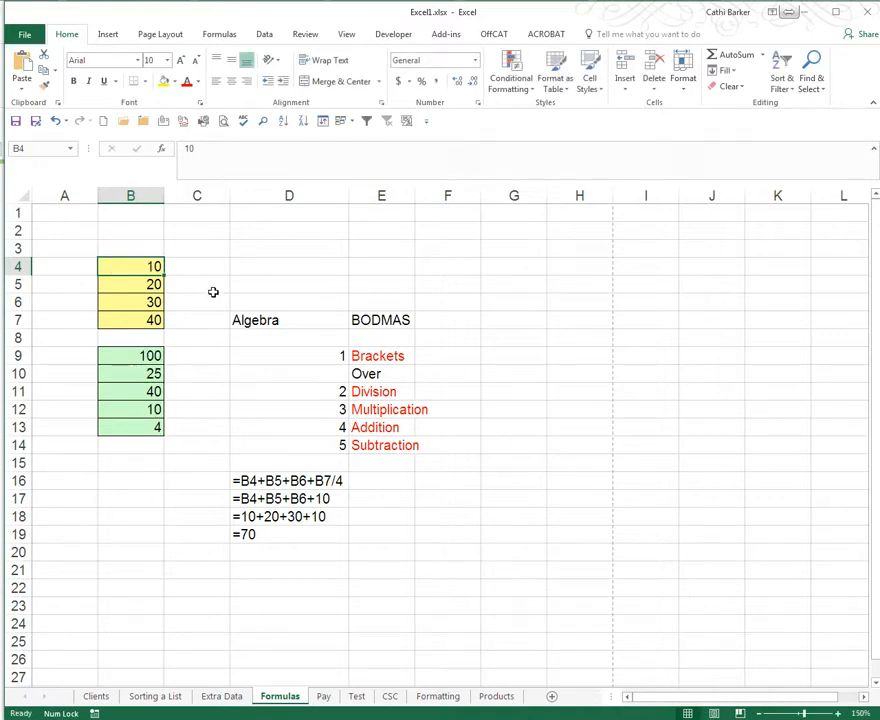
{"action": "left_click", "coordinate": [142, 464]}
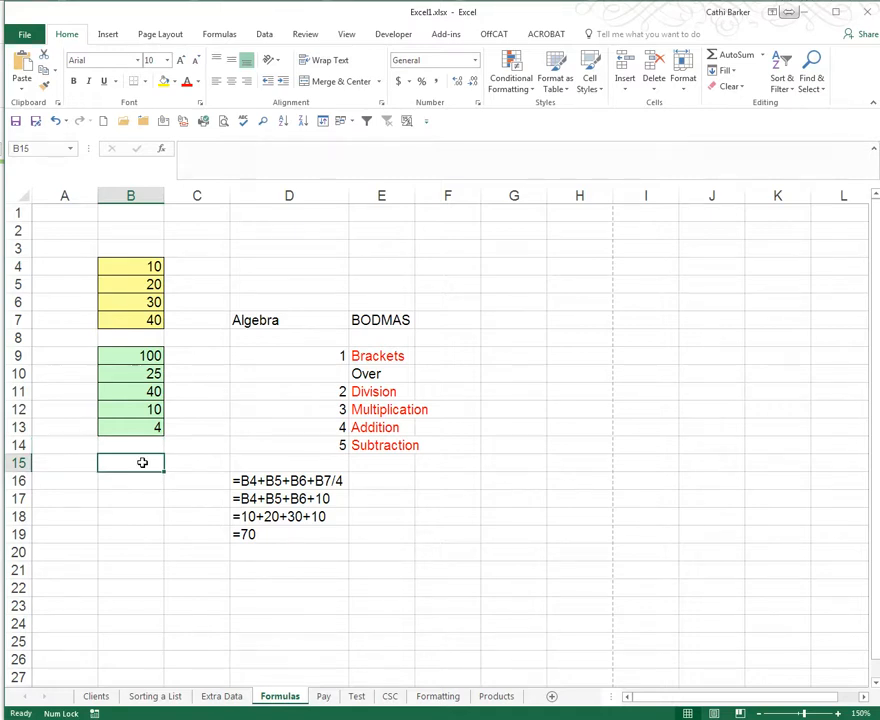
Browse the complete list of functions in the Insert Function dialog for B15 and select COUNT to read its description.
{"action": "left_click", "coordinate": [162, 152]}
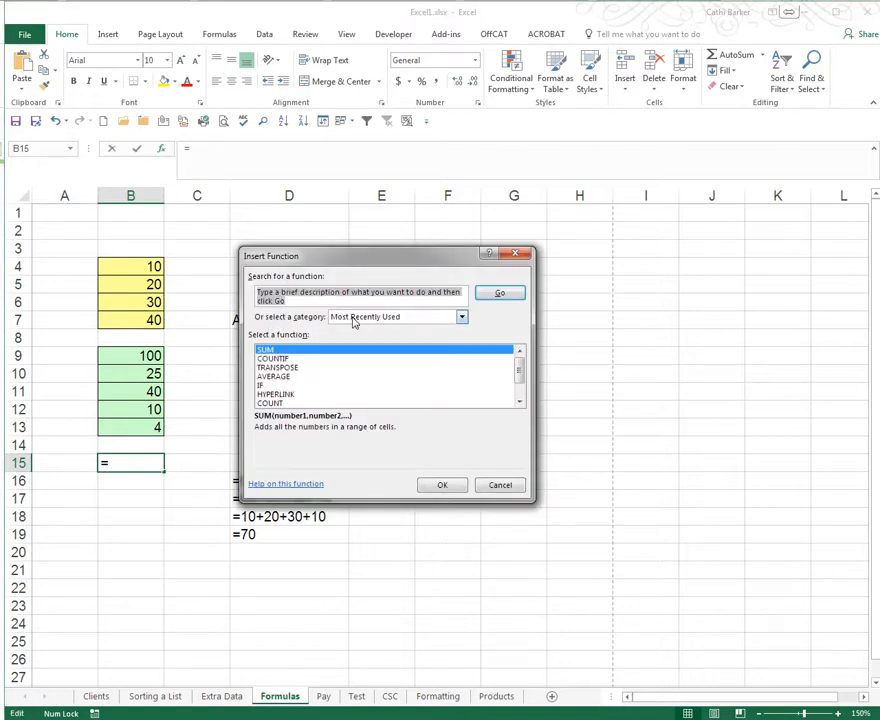
{"action": "left_click", "coordinate": [461, 317]}
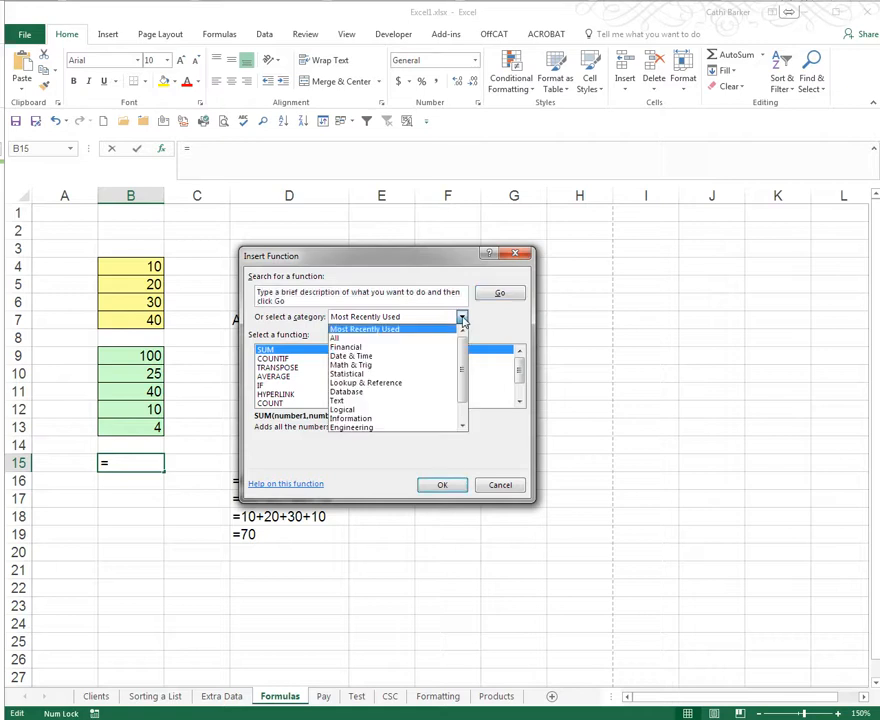
{"action": "left_click", "coordinate": [389, 340]}
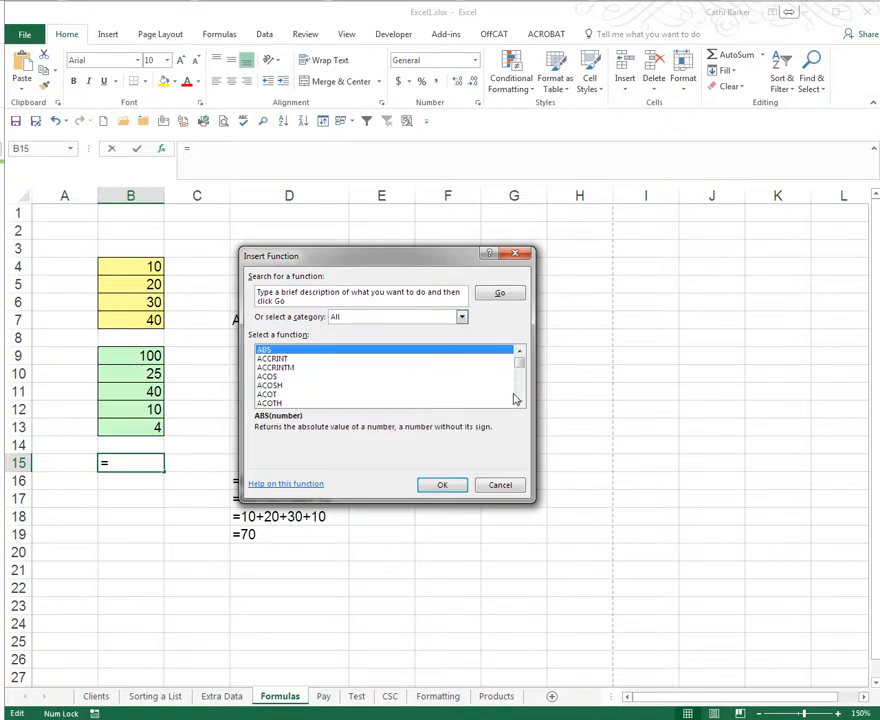
{"action": "left_click_drag", "start_coordinate": [519, 403], "coordinate": [519, 403]}
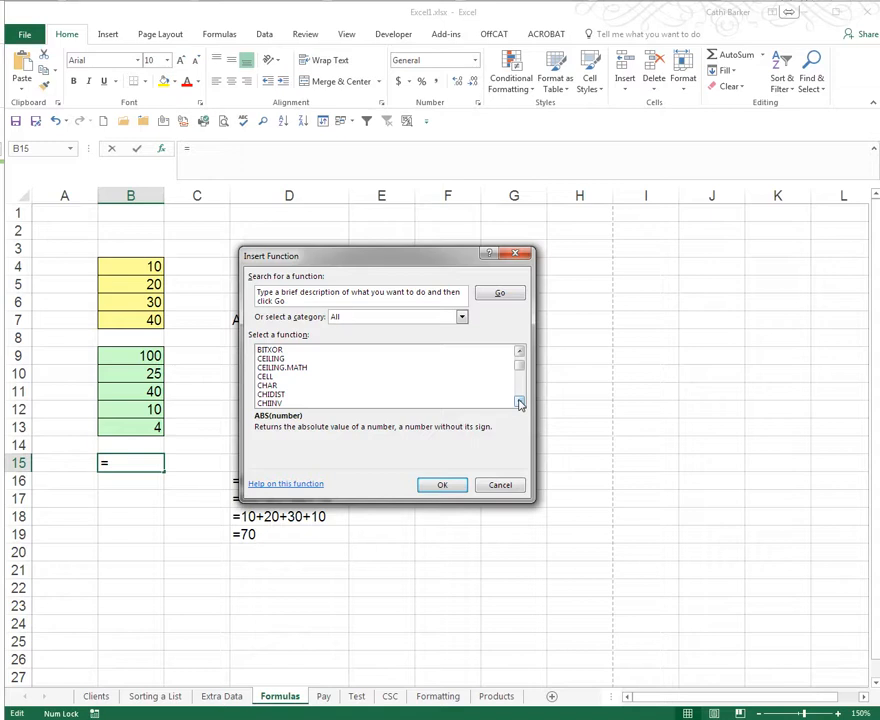
{"action": "left_click", "coordinate": [519, 403]}
{"action": "left_click", "coordinate": [519, 403]}
{"action": "left_click", "coordinate": [519, 403]}
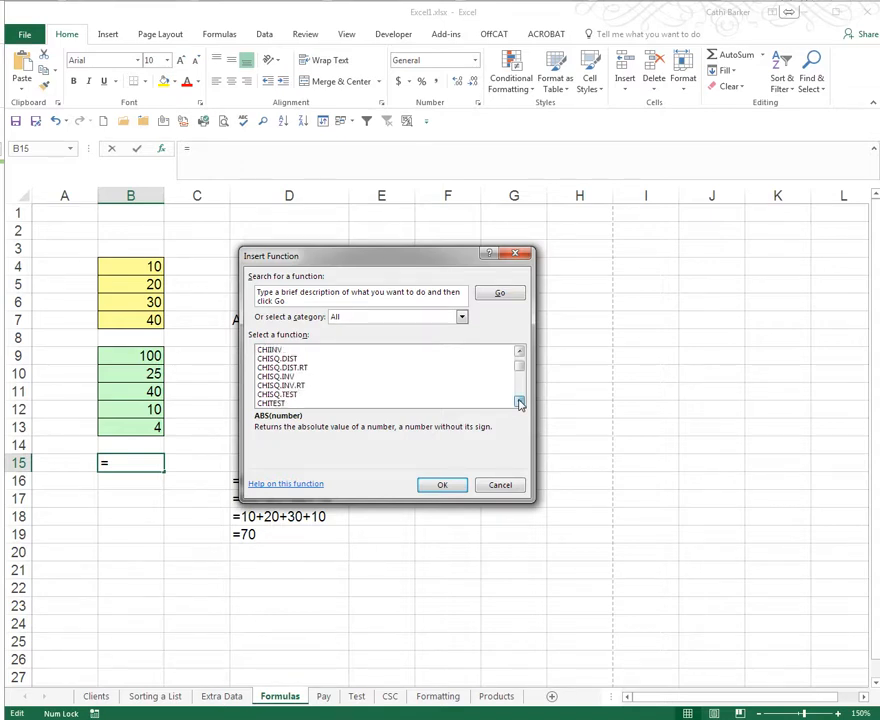
{"action": "left_click", "coordinate": [519, 403]}
{"action": "left_click", "coordinate": [519, 403]}
{"action": "left_click", "coordinate": [519, 403]}
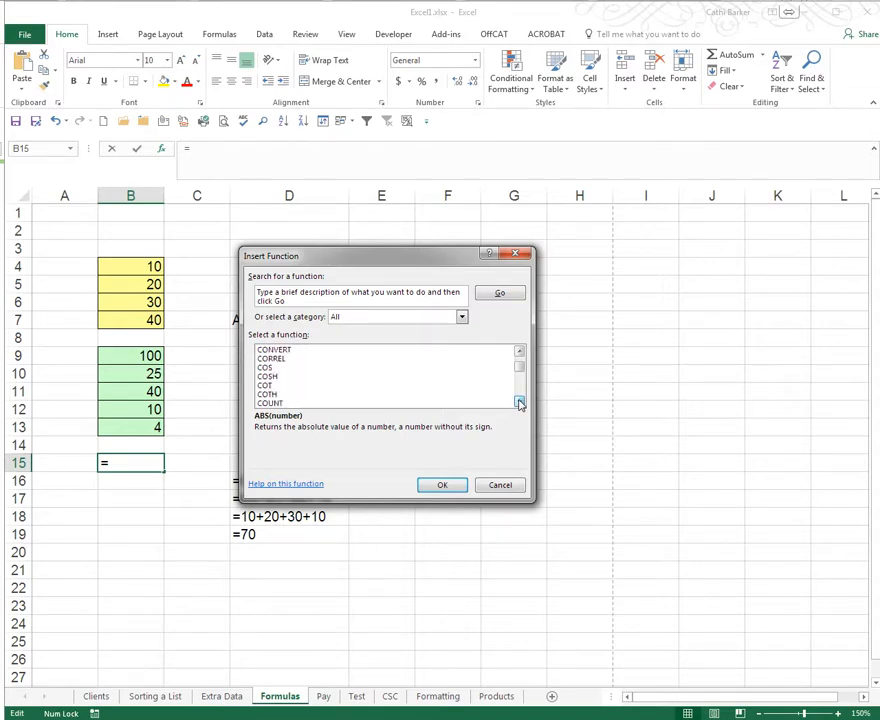
{"action": "left_click", "coordinate": [270, 404]}
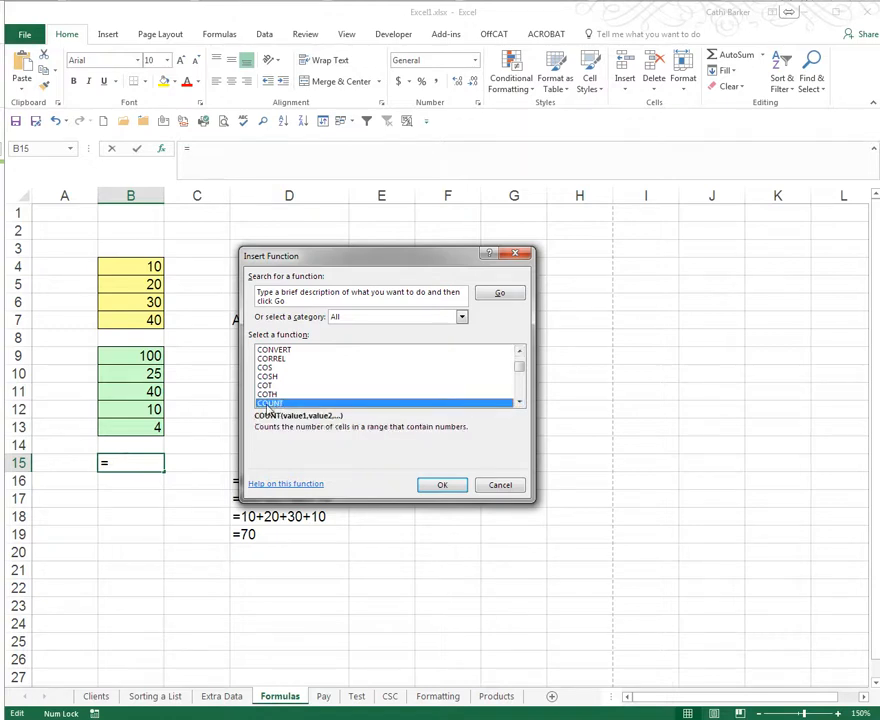
Open the online help article for COUNT and restore, reposition and enlarge the browser window to make it readable.
{"action": "left_click", "coordinate": [278, 485]}
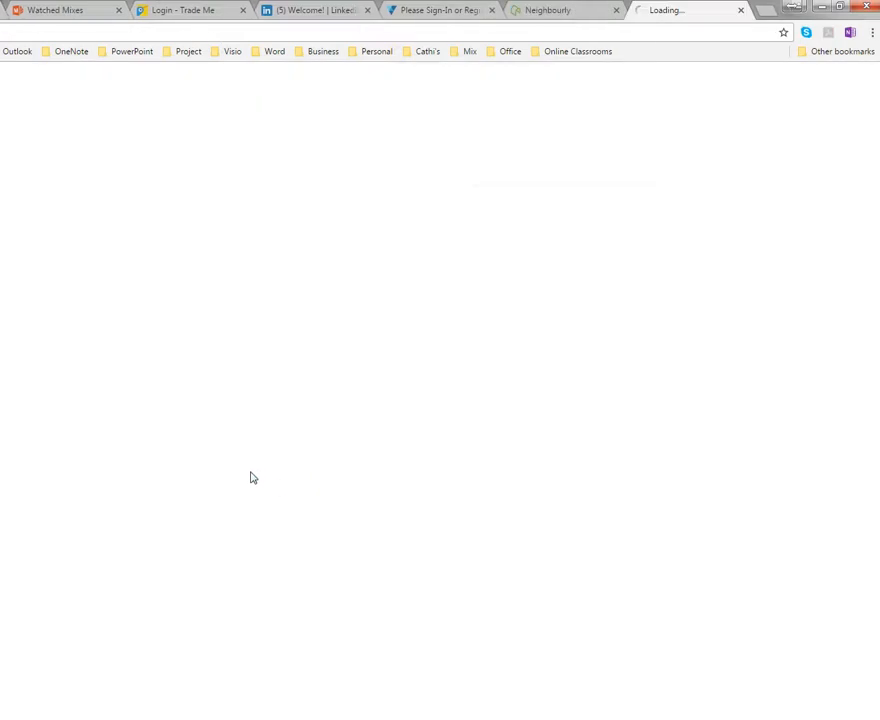
{"action": "left_click", "coordinate": [838, 8]}
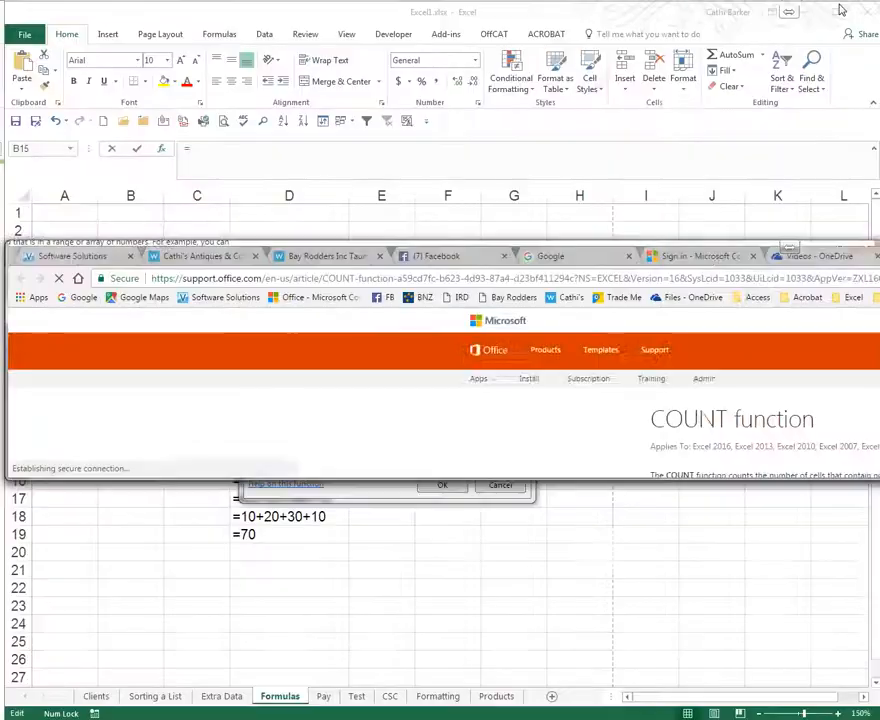
{"action": "left_click_drag", "start_coordinate": [514, 241], "coordinate": [530, 1]}
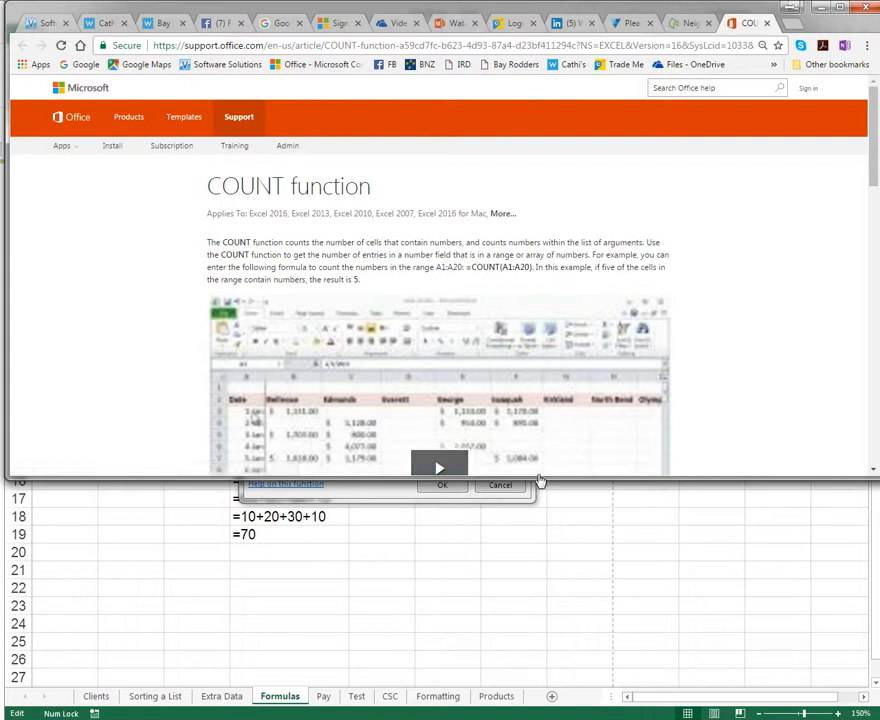
{"action": "left_click_drag", "start_coordinate": [540, 480], "coordinate": [570, 702]}
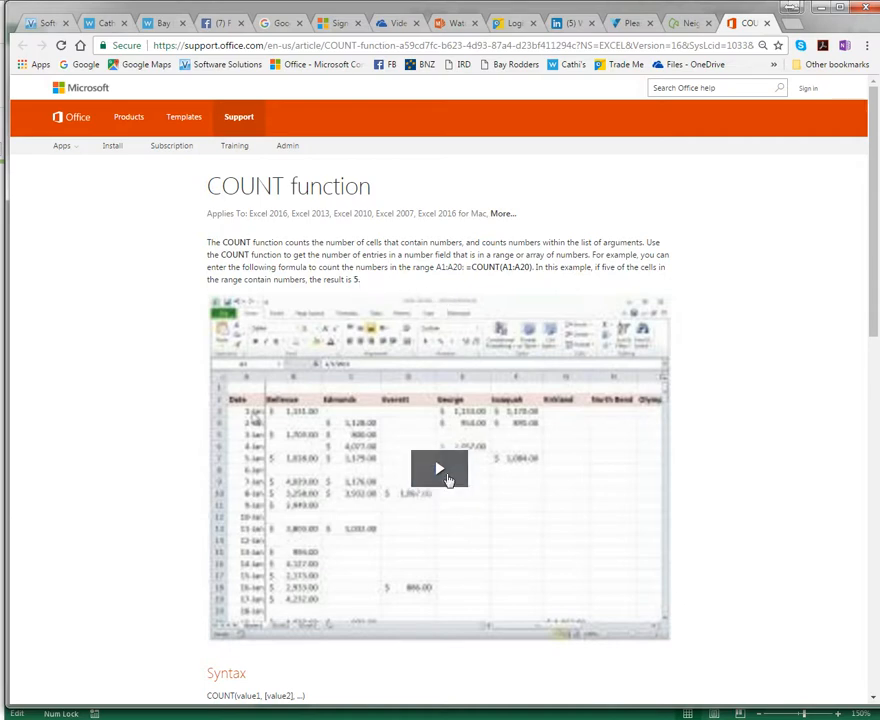
Read the COUNT article's syntax, remarks and examples, close the browser window and cancel inserting the function in B15.
{"action": "scroll", "coordinate": [467, 483], "scroll_direction": "down", "scroll_amount": 3}
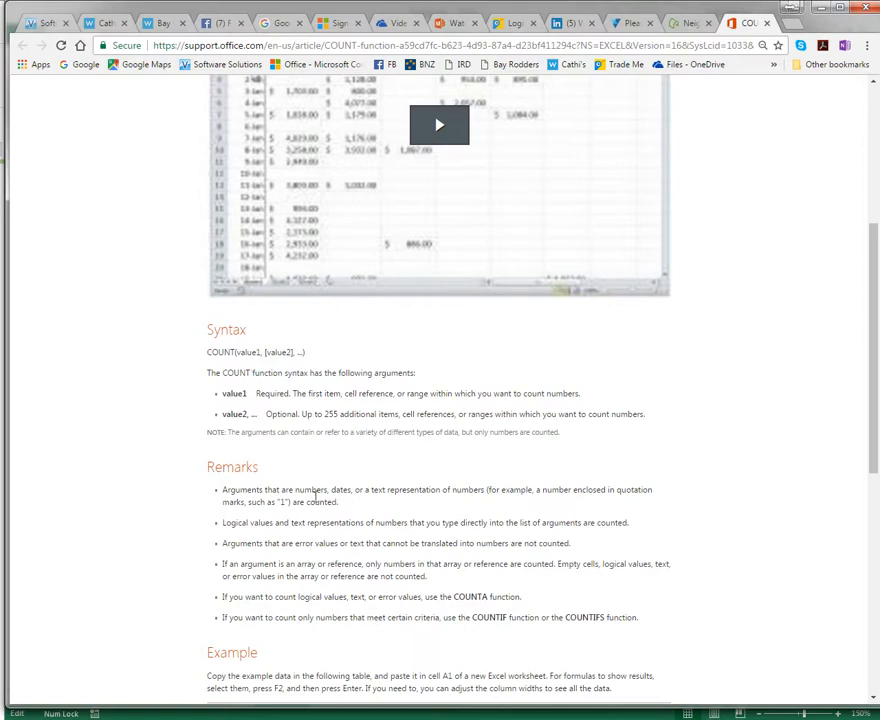
{"action": "scroll", "coordinate": [320, 498], "scroll_direction": "down", "scroll_amount": 3}
{"action": "scroll", "coordinate": [322, 505], "scroll_direction": "down", "scroll_amount": 2}
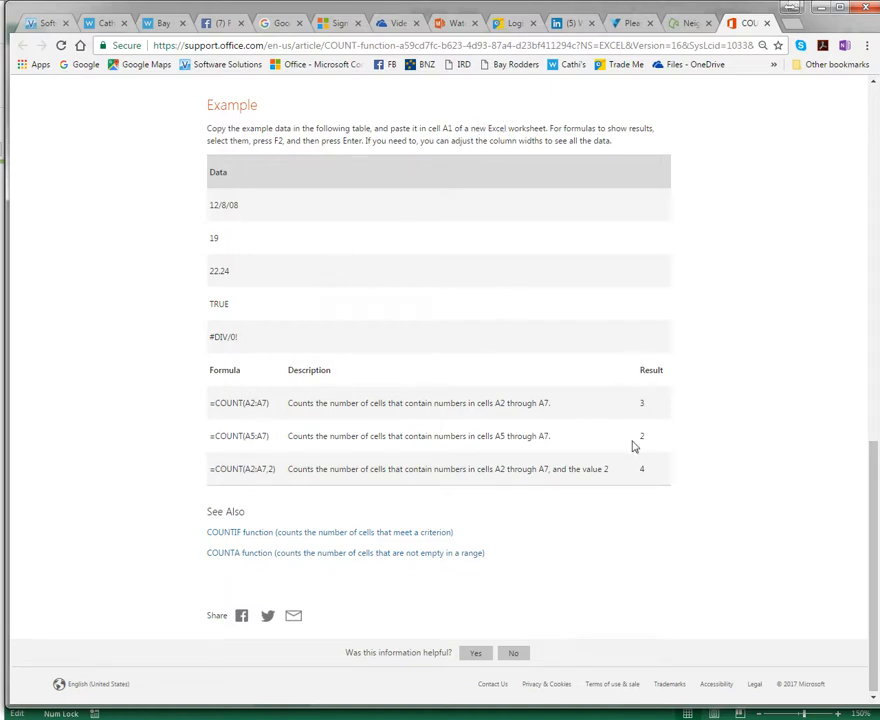
{"action": "left_click", "coordinate": [867, 8]}
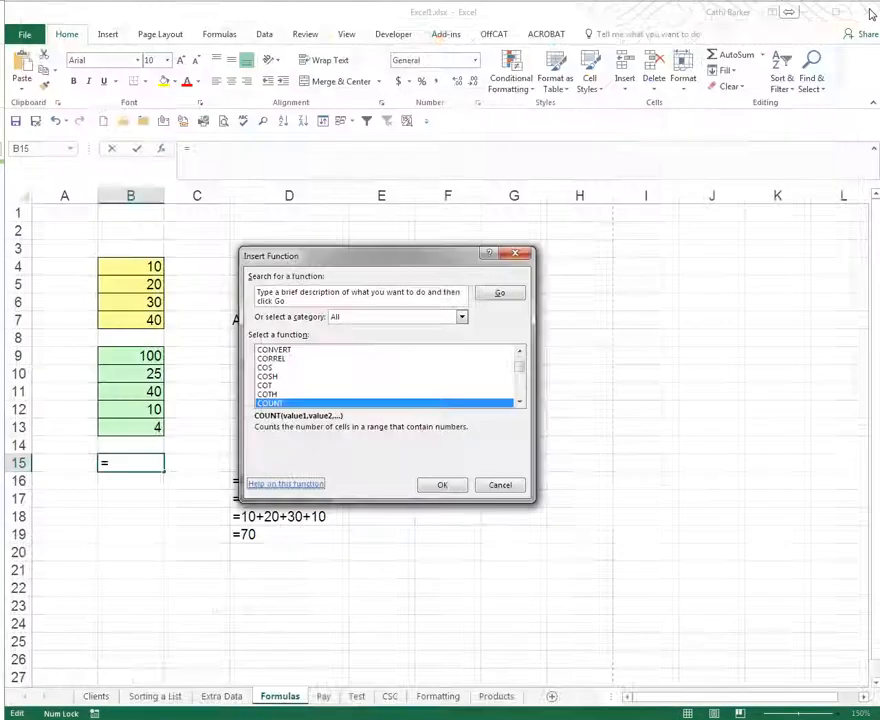
{"action": "left_click", "coordinate": [510, 486]}
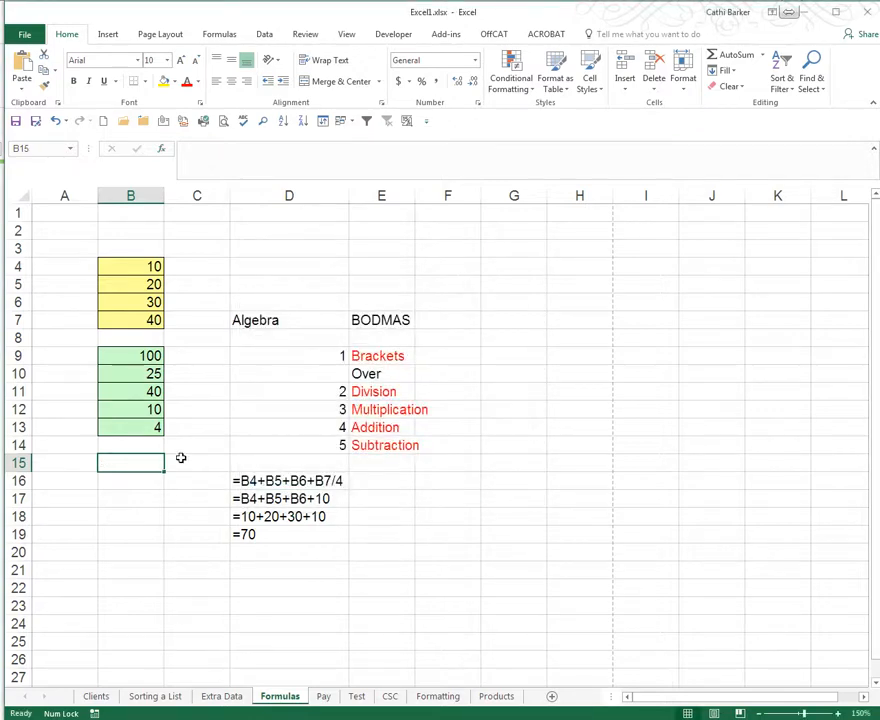